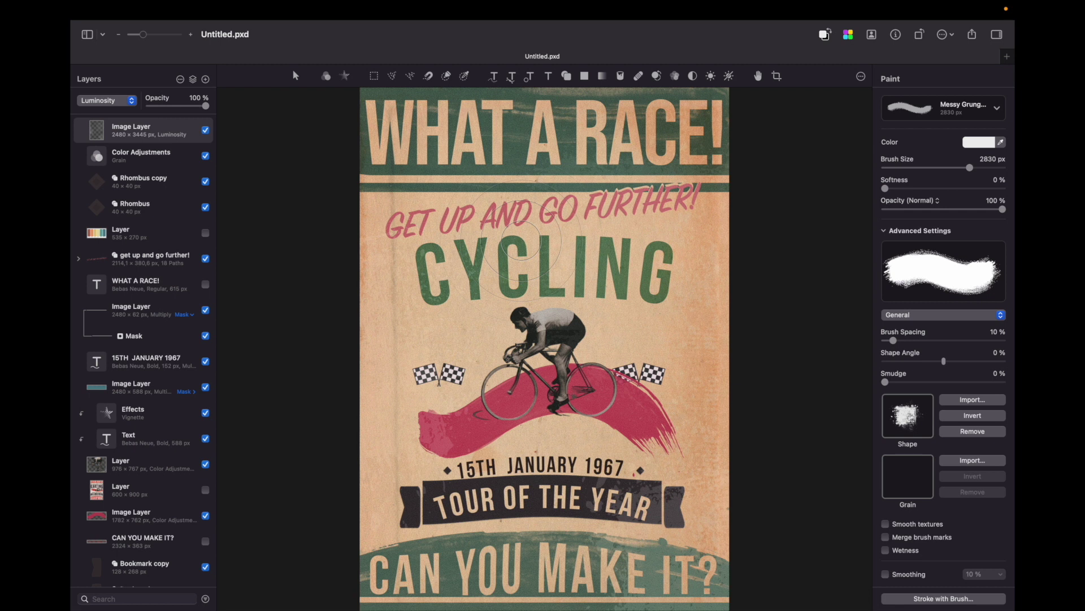
# Create a new portrait A4 document, 210 × 297 mm at 300 pixels/inch with 8-bits per channel
pyautogui.press('super+n')
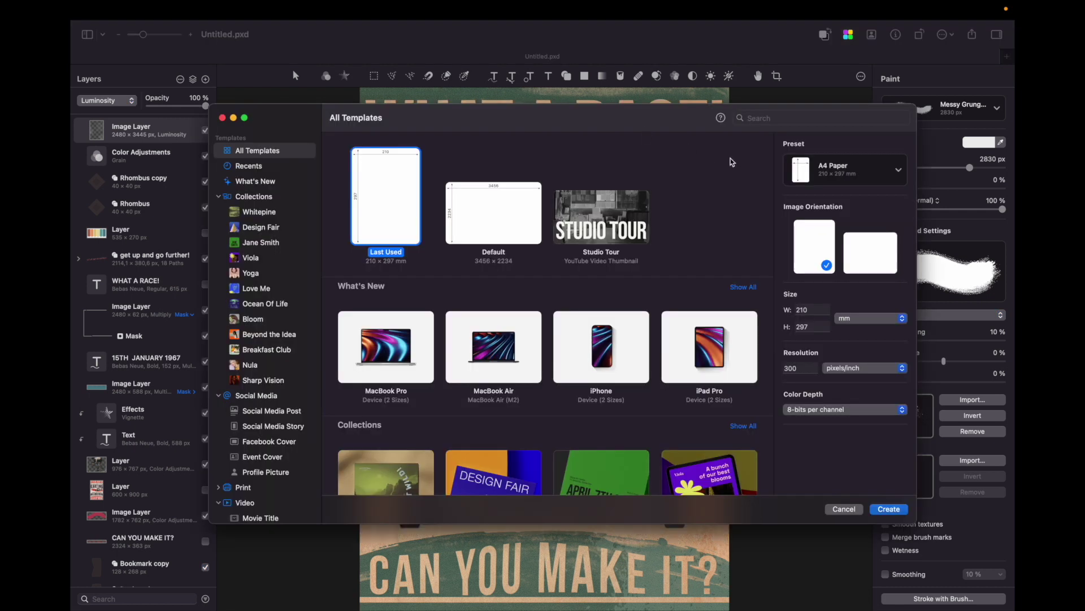
pyautogui.click(883, 509)
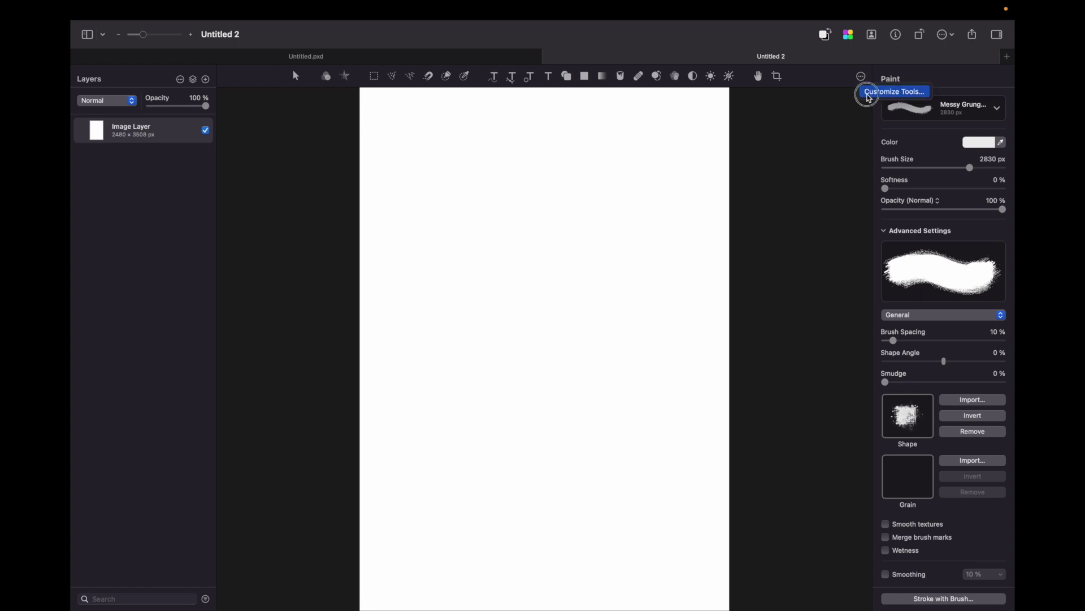
pyautogui.click(862, 78)
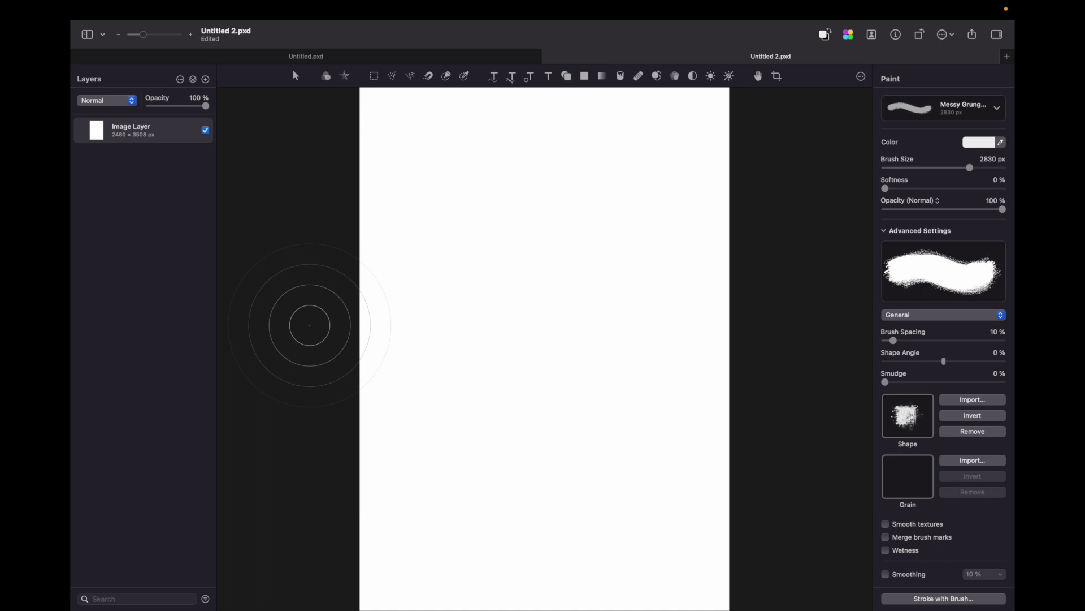
# Paste the old paper texture over the page and place the striped colour palette image on top of it
pyautogui.press('super+v')
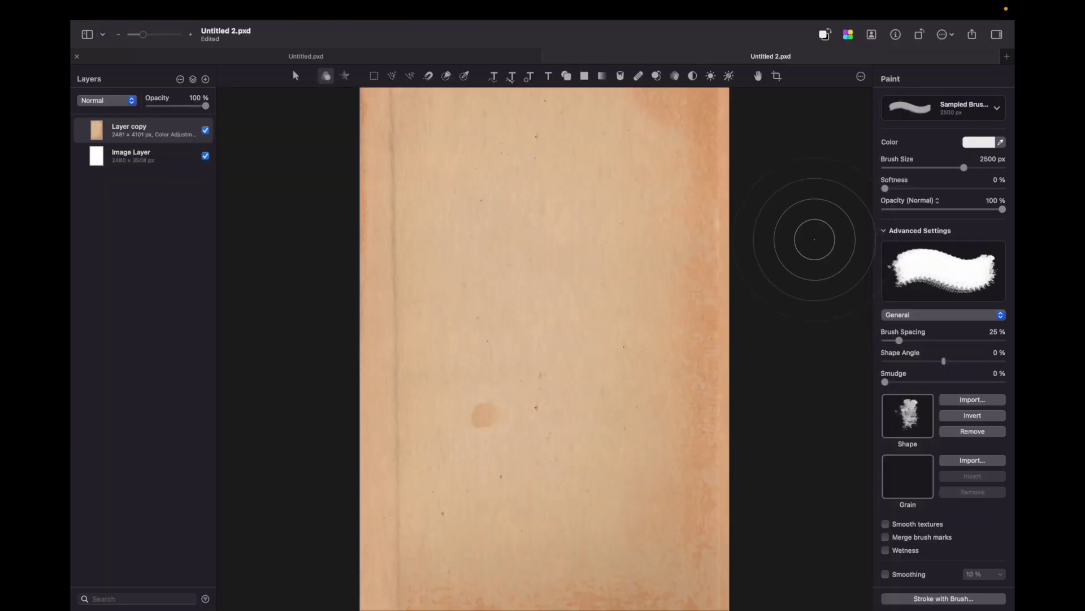
pyautogui.press('super+v')
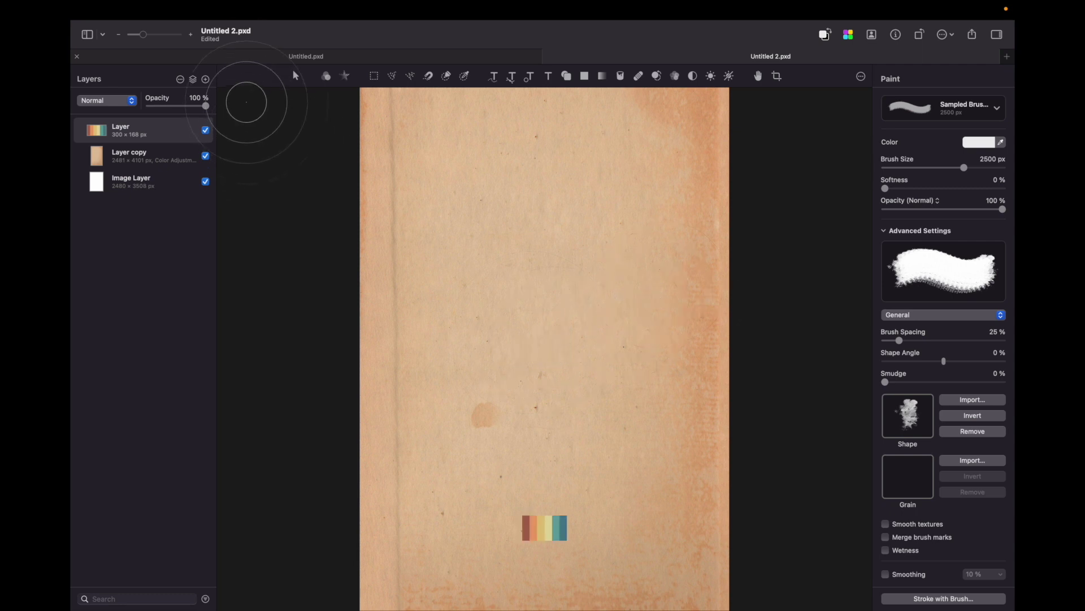
# Add an empty layer and make a full-width rectangular selection along the upper edge of the page
pyautogui.click(205, 79)
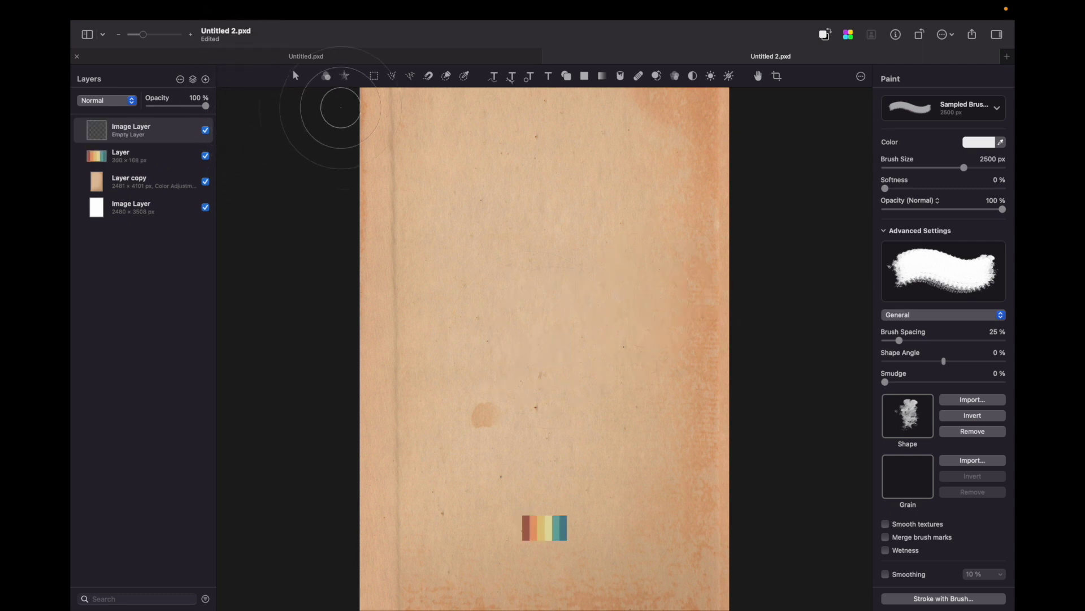
pyautogui.press('m')
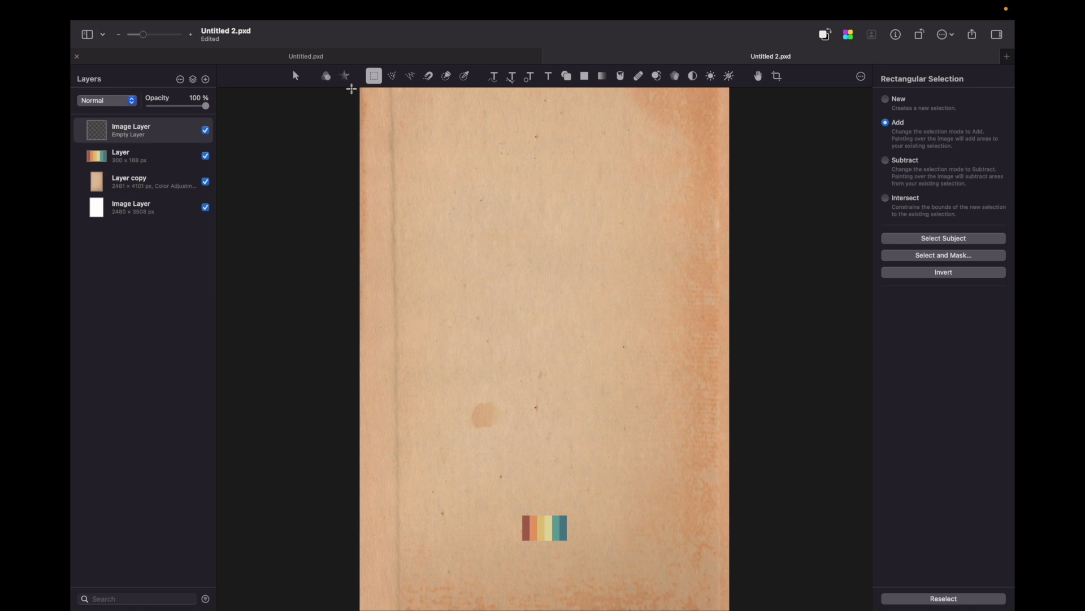
pyautogui.moveTo(351, 88); pyautogui.dragTo(750, 182)
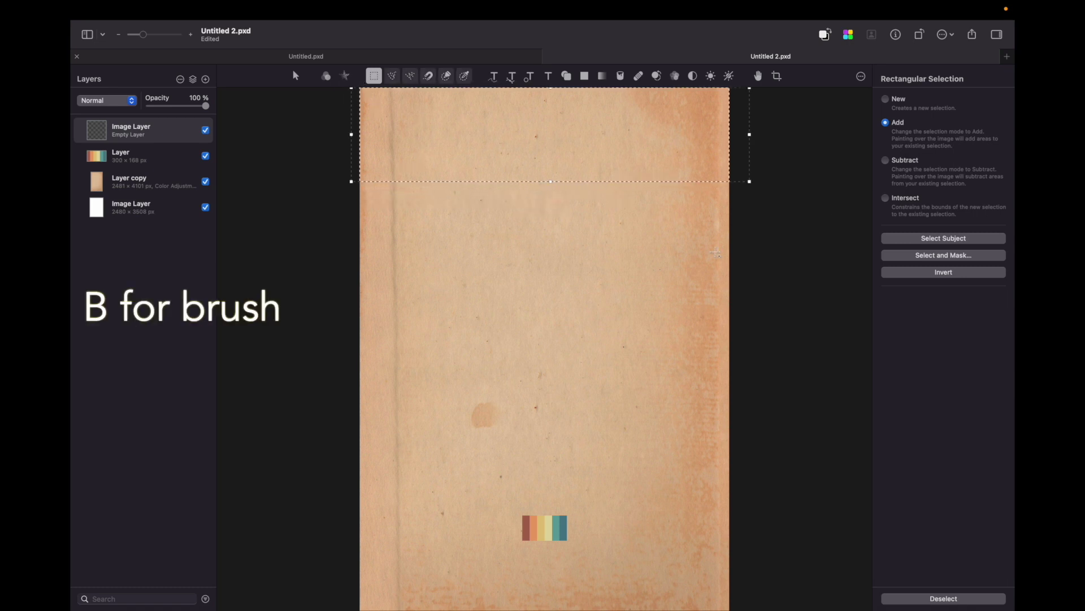
# Paint the selected band with a Watercolor_II_CS sampled brush in the darkest teal picked from the palette image
pyautogui.press('b')
pyautogui.click(944, 108)
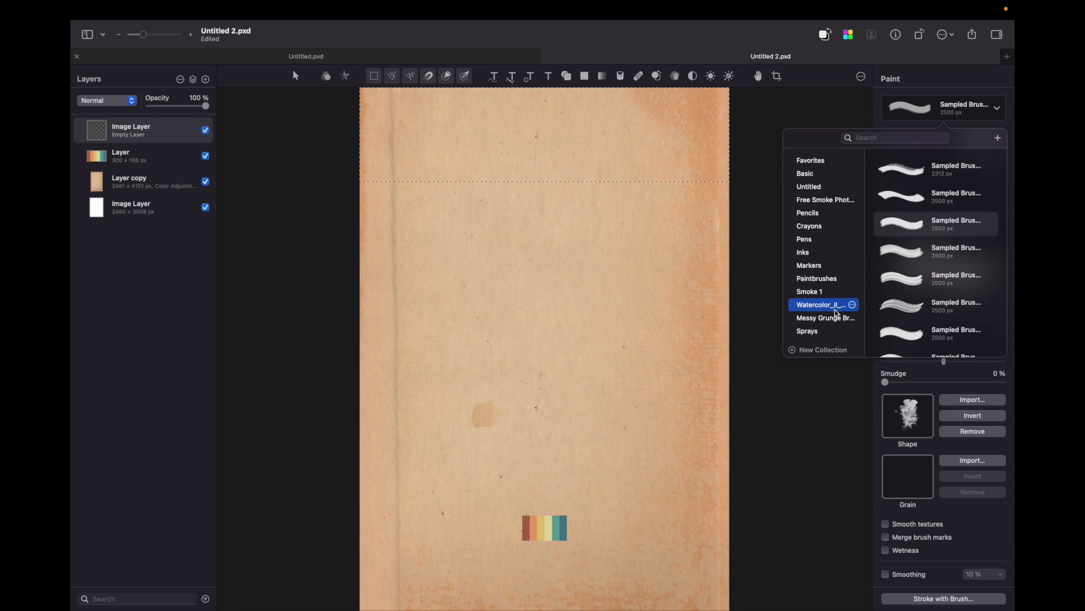
pyautogui.click(906, 309)
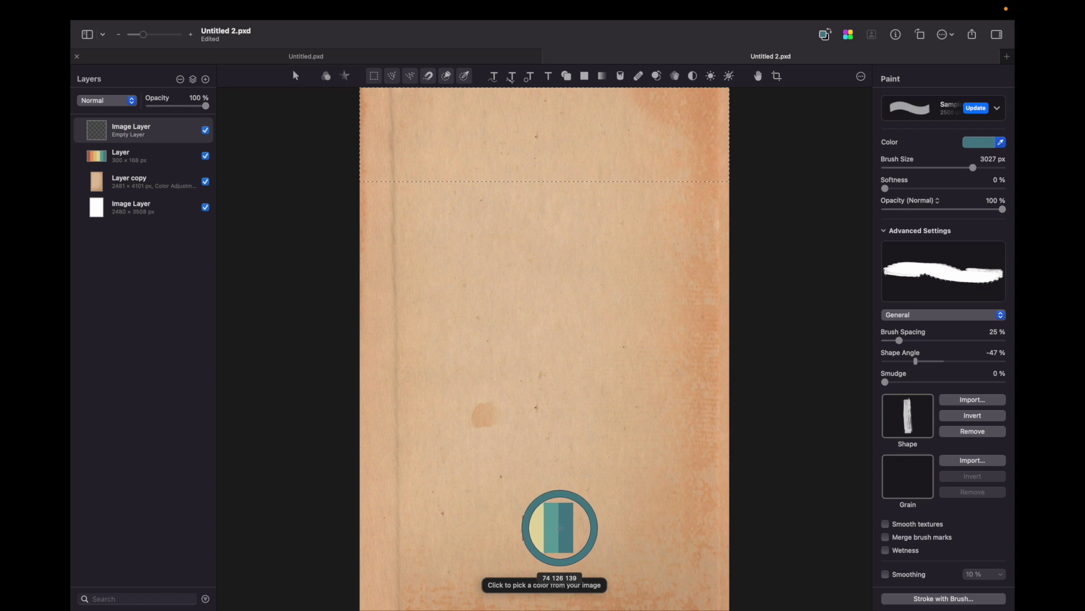
pyautogui.click(559, 528)
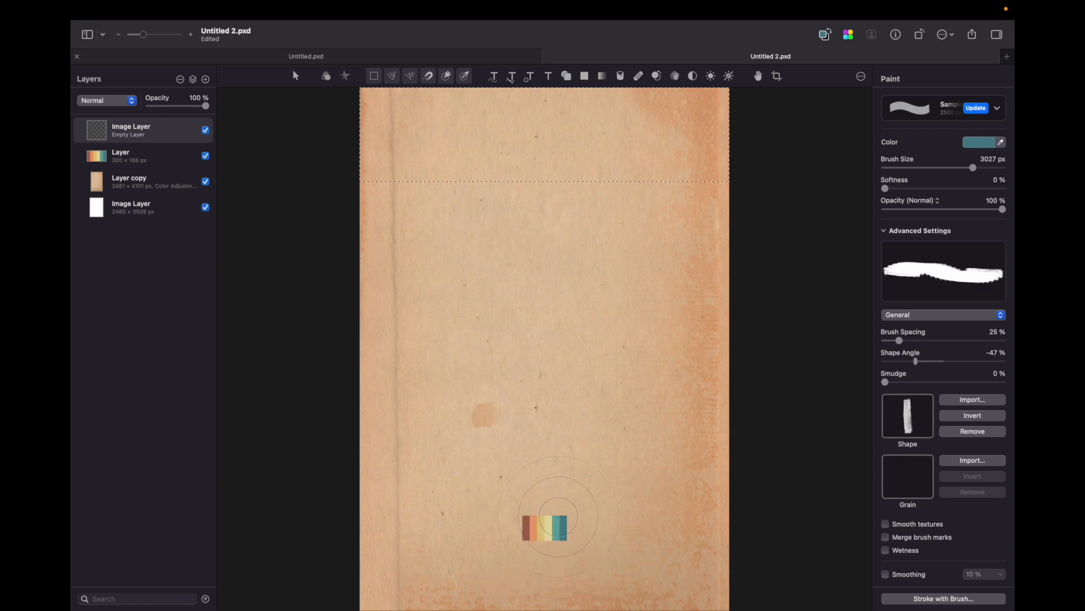
pyautogui.moveTo(513, 122); pyautogui.dragTo(679, 124)
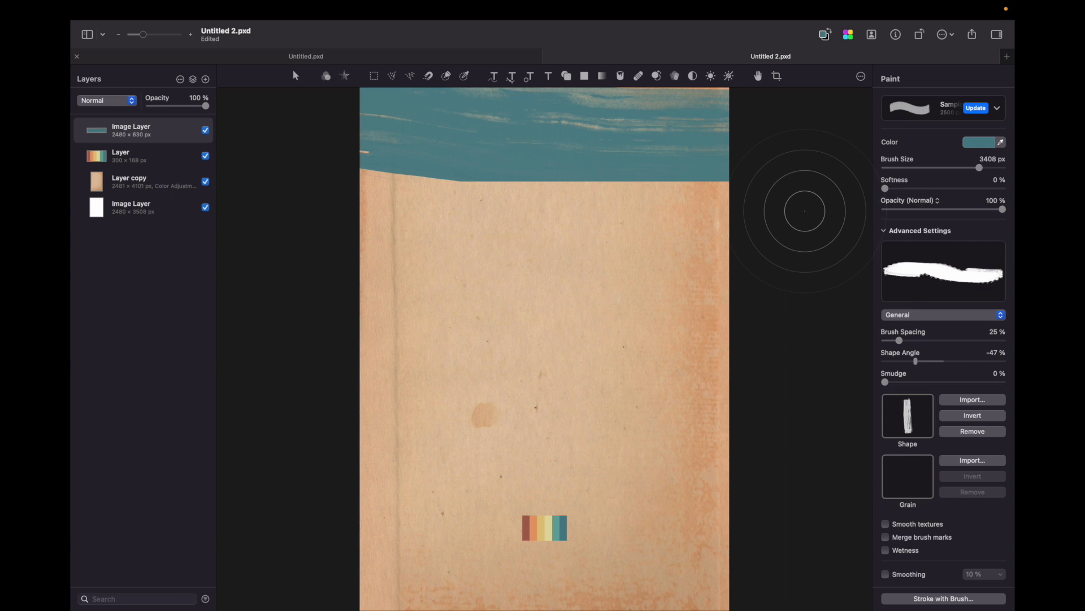
# Erase a full-width strip about 77 px high near the teal band's lower edge and clear the selection
pyautogui.press('m')
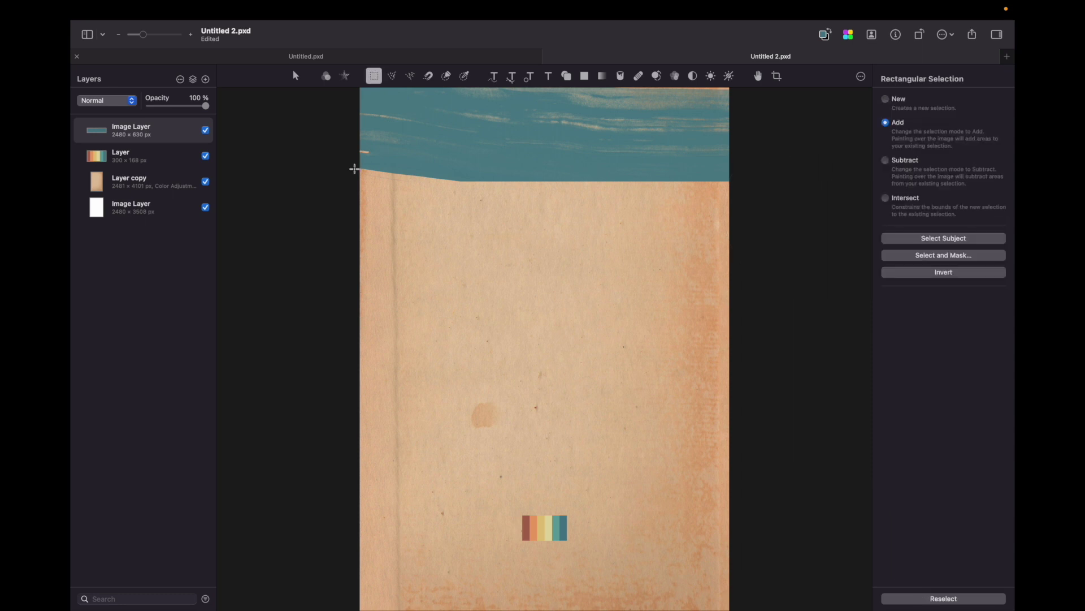
pyautogui.moveTo(349, 161); pyautogui.dragTo(743, 171)
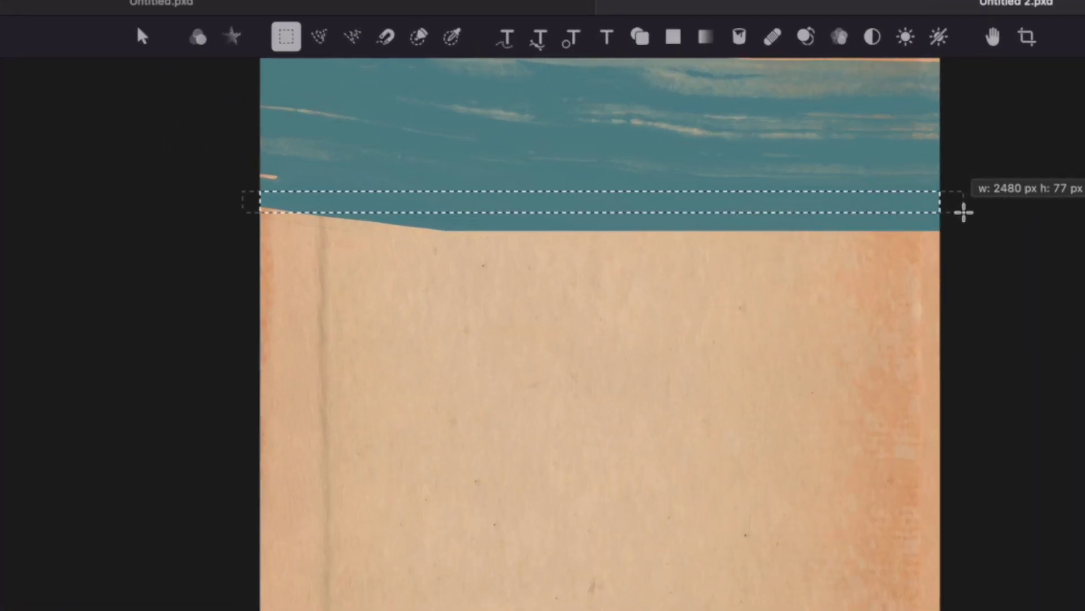
pyautogui.moveTo(964, 213); pyautogui.dragTo(965, 211)
pyautogui.press('e')
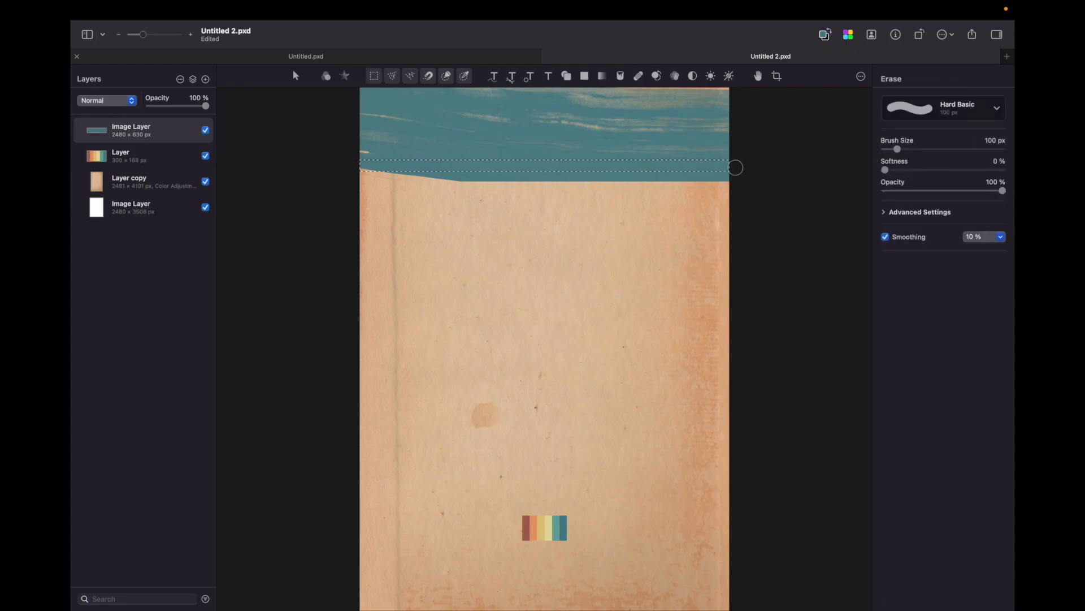
pyautogui.moveTo(731, 164); pyautogui.dragTo(324, 162)
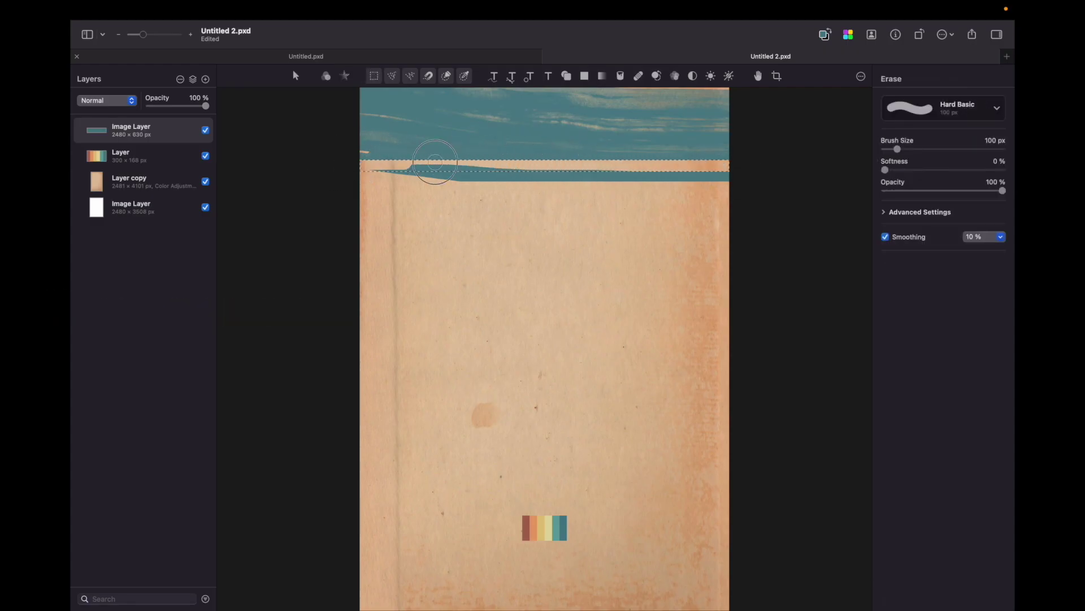
pyautogui.press('super+d')
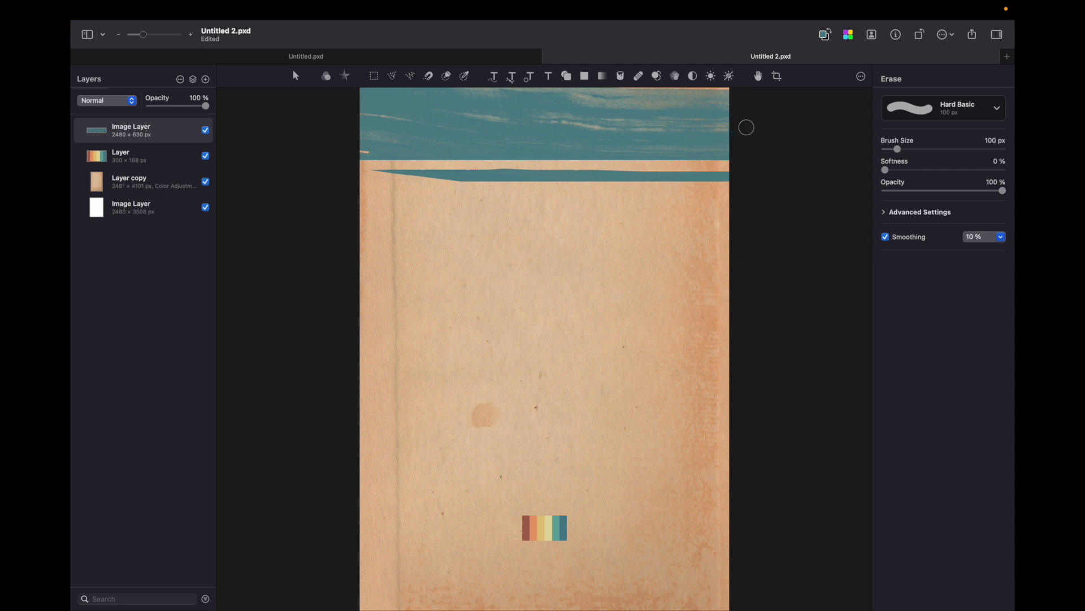
# Add the title WHAT A RACE! in Bebas Neue Bold on the teal band, enlarged to nearly the page width
pyautogui.click(550, 75)
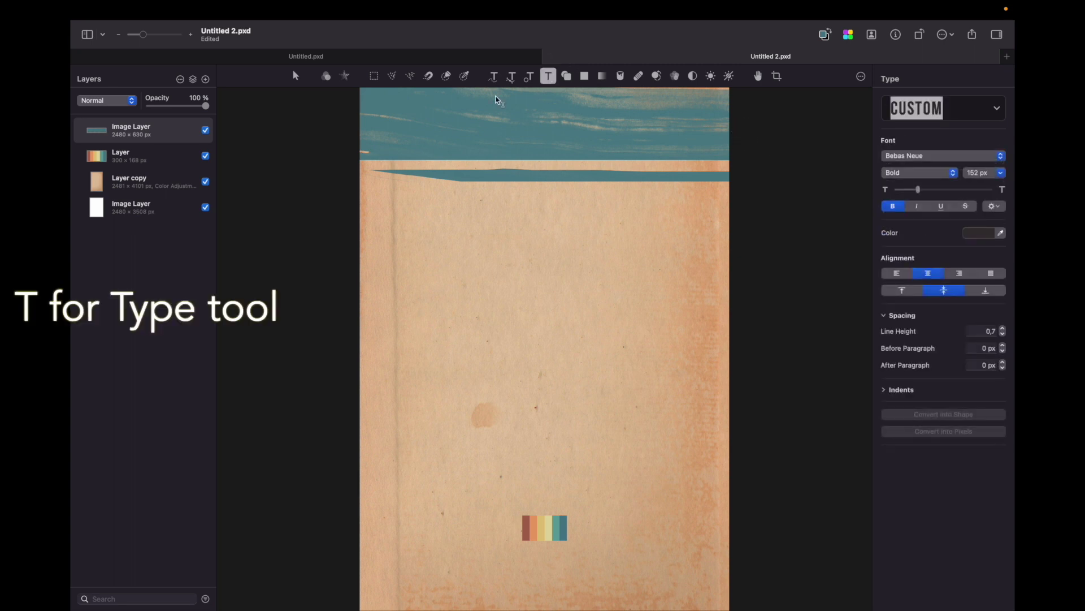
pyautogui.click(547, 117)
pyautogui.write('WHAT A RACE!')
pyautogui.moveTo(918, 190); pyautogui.dragTo(939, 192)
pyautogui.press('Escape')
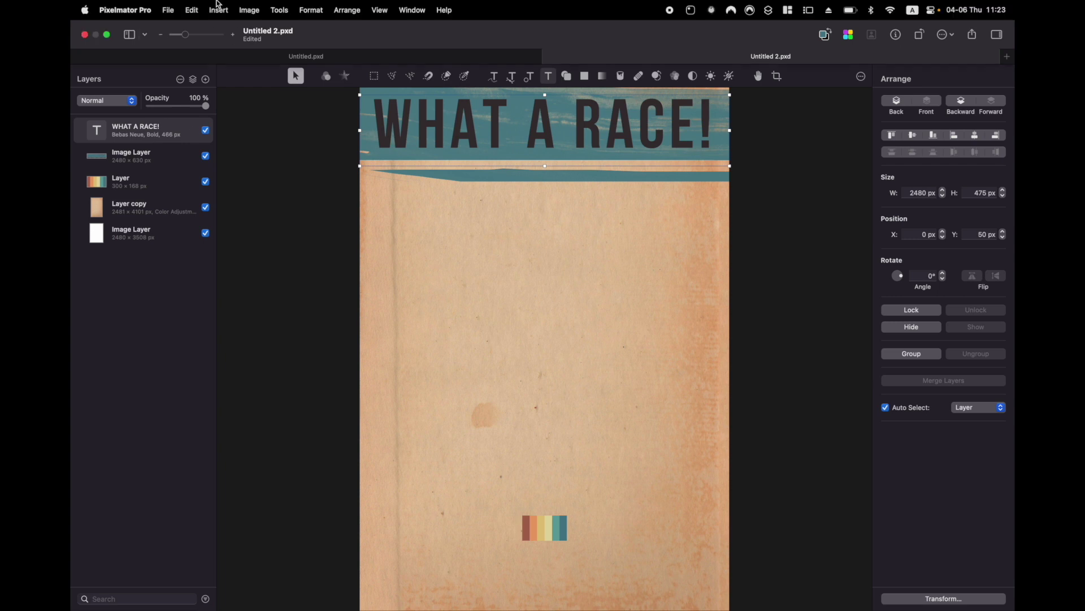
# Cut the WHAT A RACE! letter shapes out of the teal band with an inverted mask, and delete the title's text layer
pyautogui.click(194, 11)
pyautogui.click(201, 475)
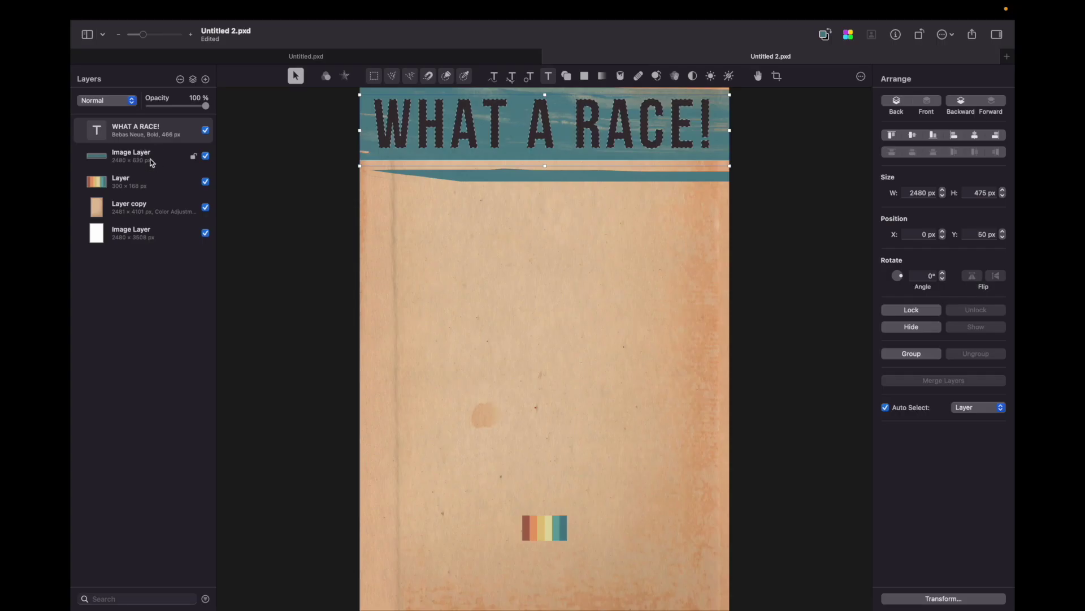
pyautogui.click(152, 163)
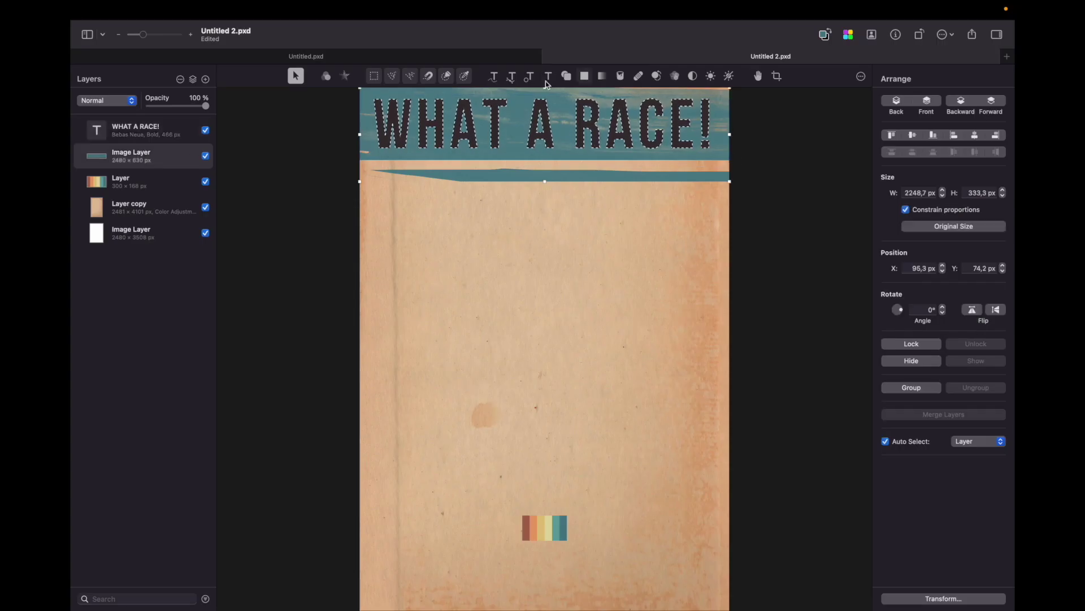
pyautogui.rightClick(157, 161)
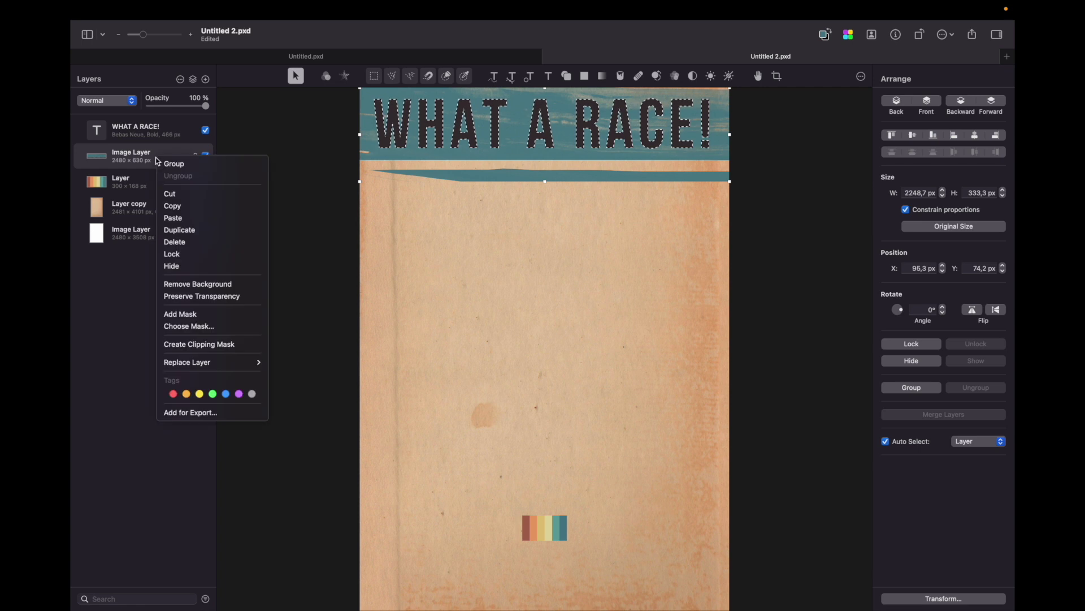
pyautogui.keyDown('alt'); pyautogui.click(204, 314); pyautogui.keyUp('alt')
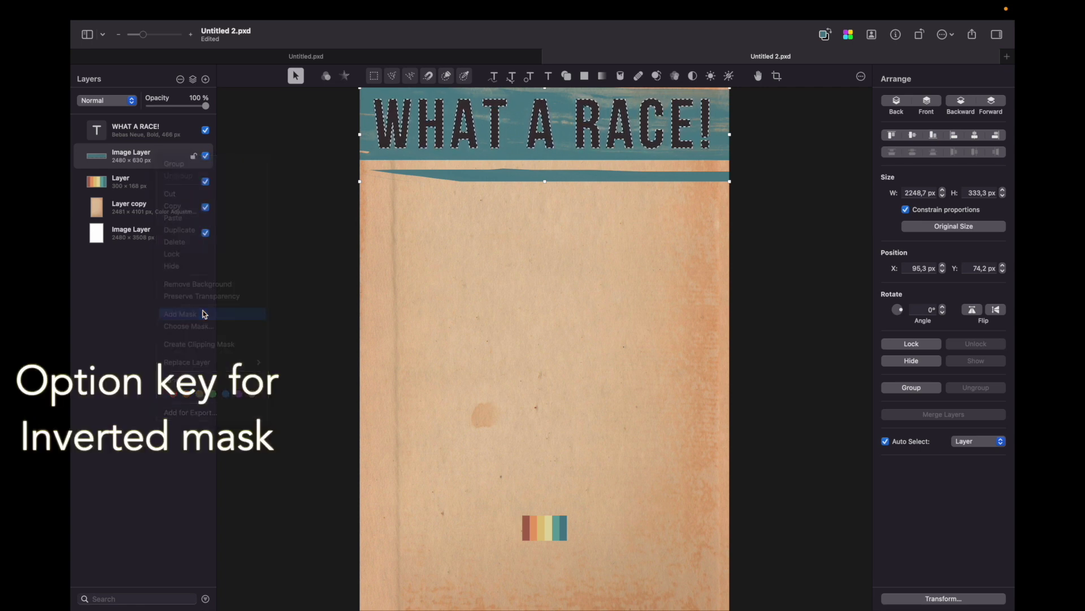
pyautogui.click(151, 131)
pyautogui.press('Delete')
# Add the slogan GET UP AND GO FURTHER! below the band in red SignPainter at 188 px, rotated 7°
pyautogui.press('t')
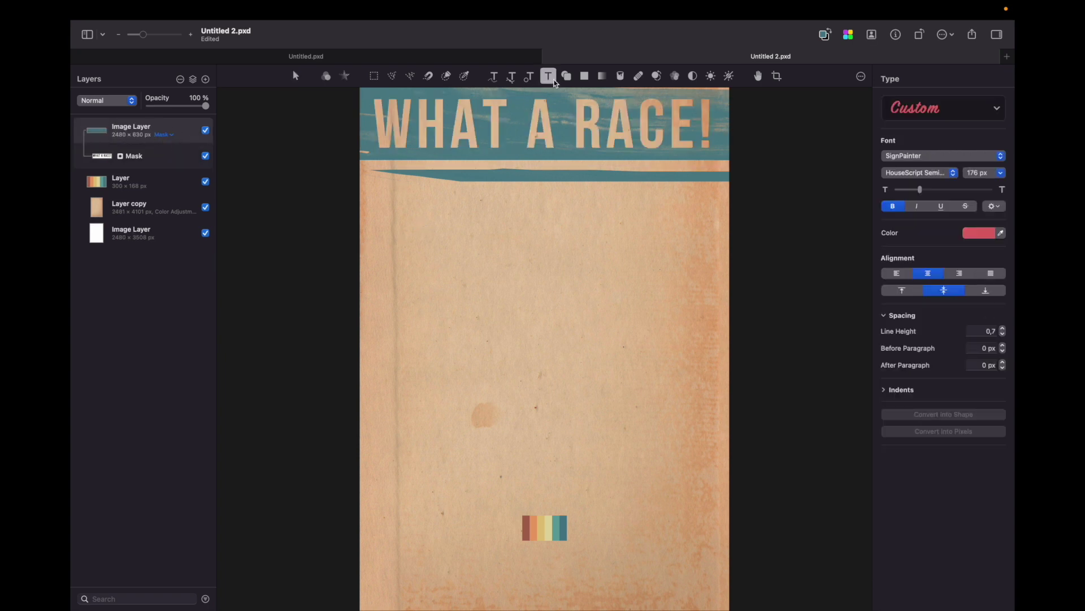
pyautogui.moveTo(402, 195); pyautogui.dragTo(698, 255)
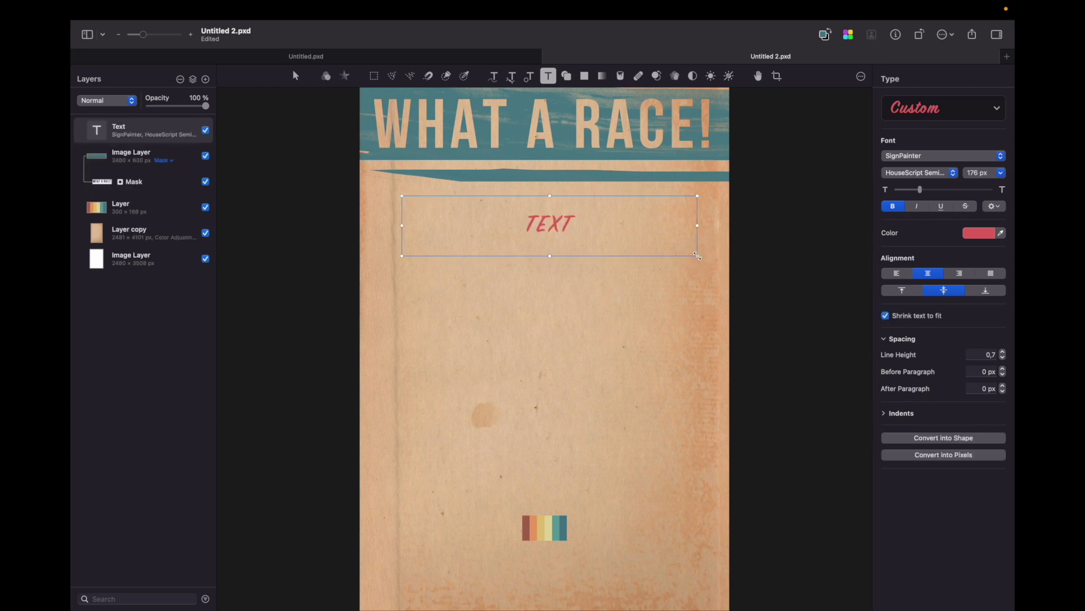
pyautogui.doubleClick(555, 224)
pyautogui.write('GET UP AND GO FURTHER!')
pyautogui.press('Escape')
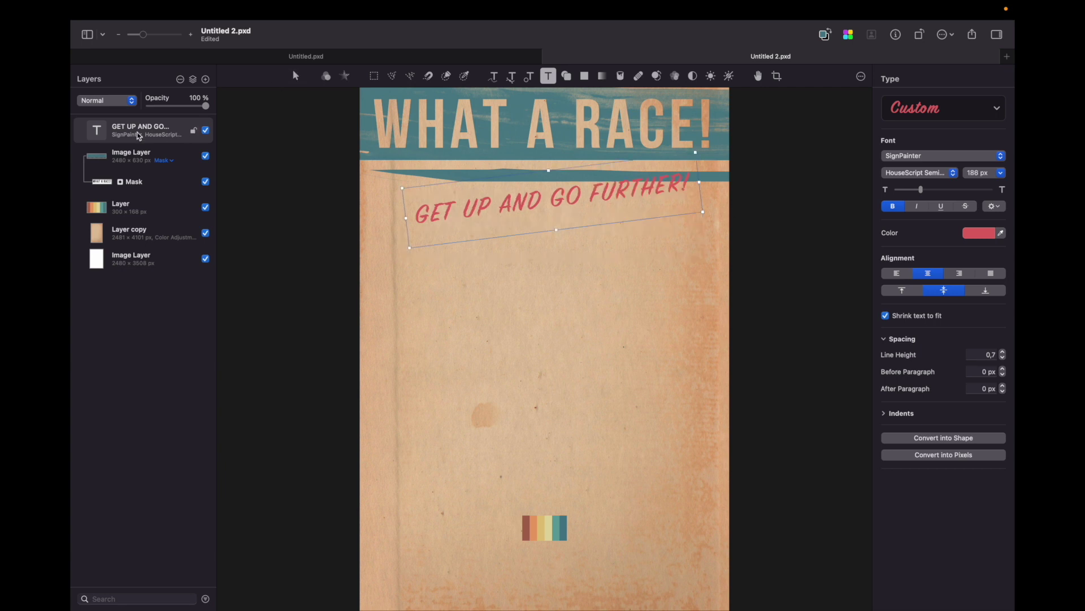
# Load the slogan's letter outlines as a selection and enlarge that selection slightly with Transform Selection
pyautogui.click(192, 10)
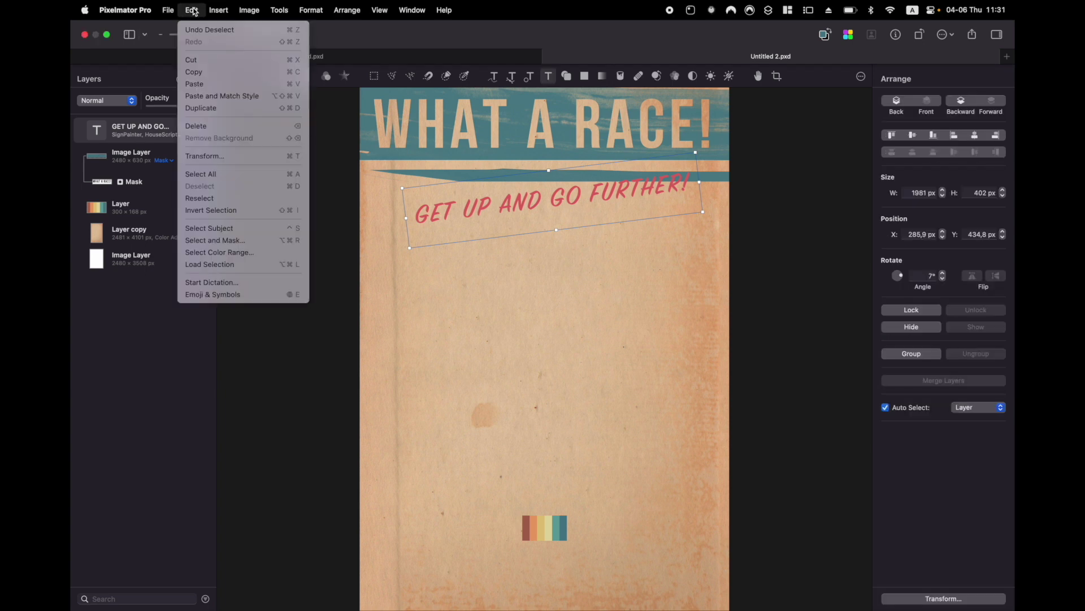
pyautogui.click(200, 264)
pyautogui.click(249, 9)
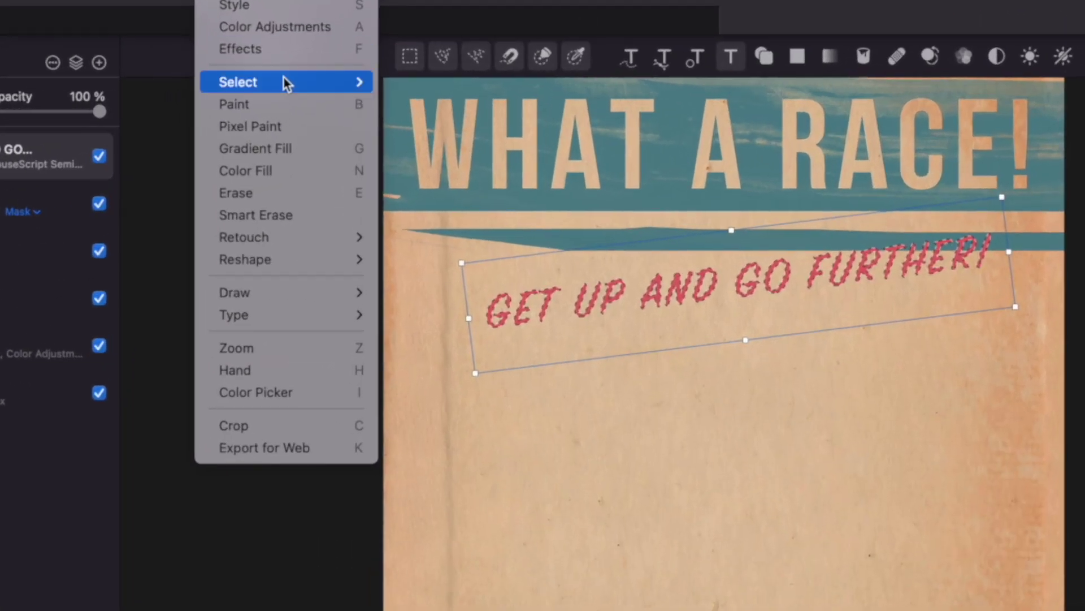
pyautogui.moveTo(307, 90)
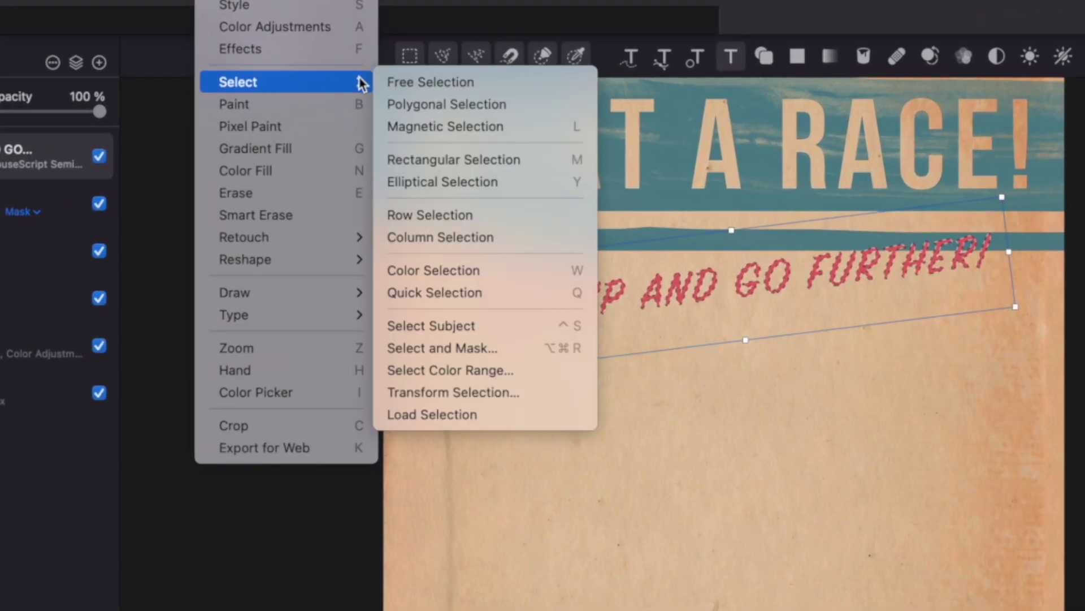
pyautogui.click(467, 392)
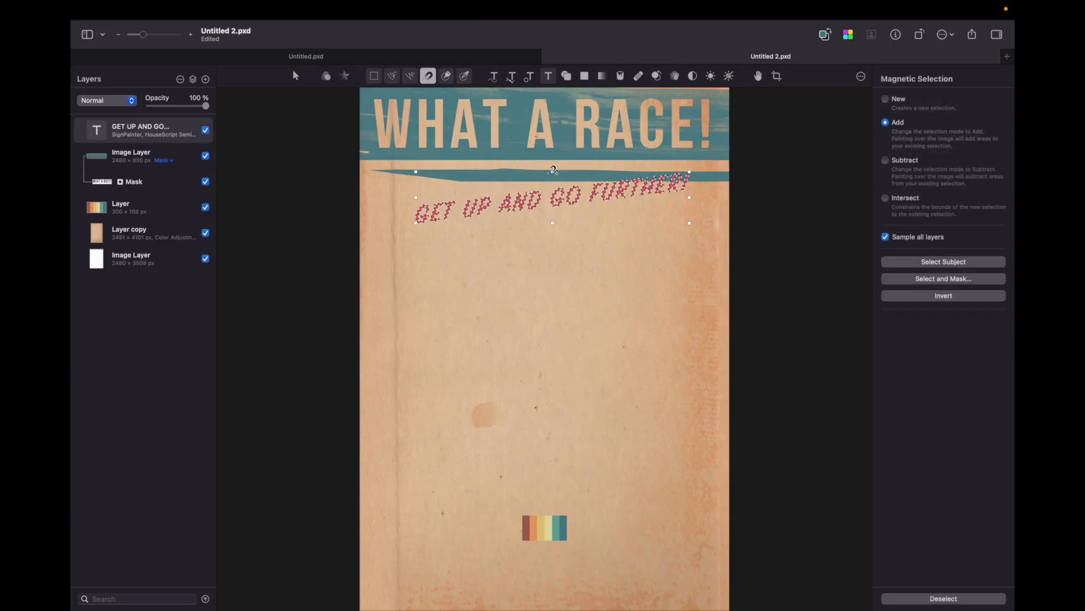
pyautogui.click(295, 75)
pyautogui.moveTo(551, 171); pyautogui.dragTo(548, 165)
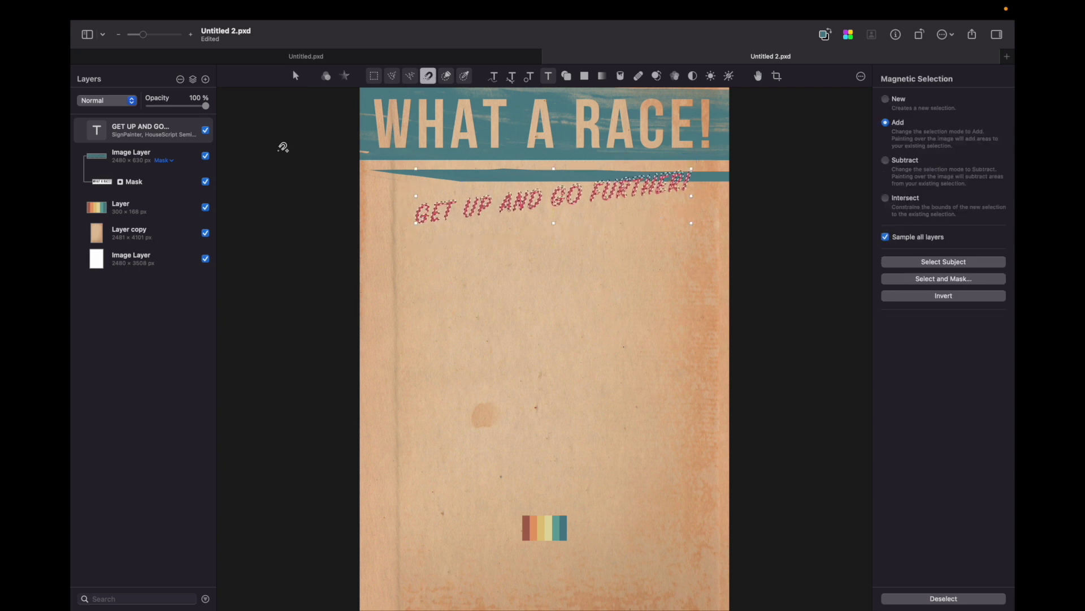
# Erase the teal paint inside the slogan-shaped selection on the masked band layer
pyautogui.click(135, 156)
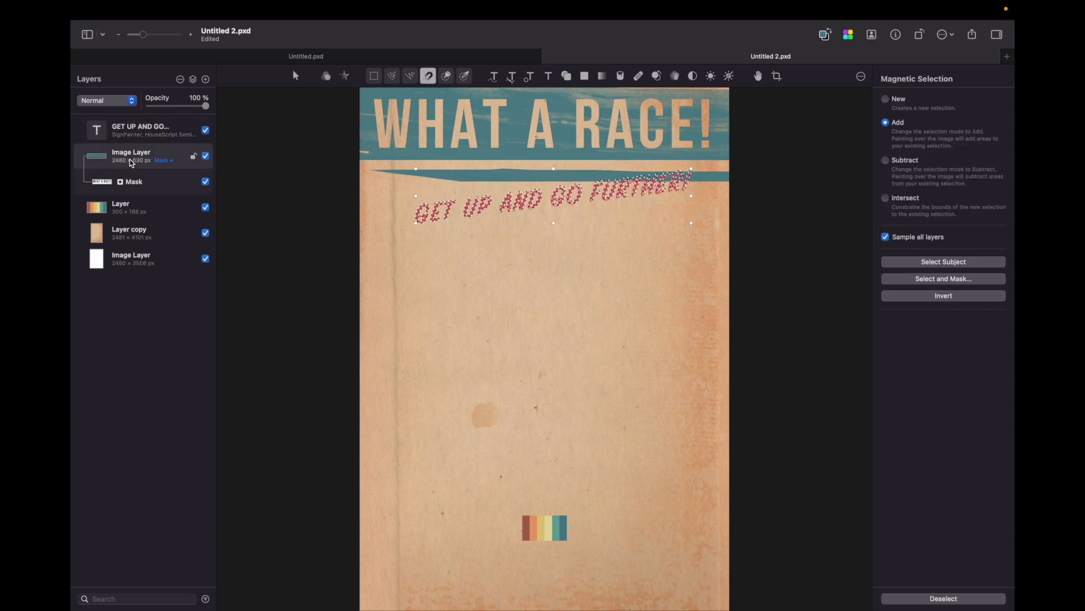
pyautogui.press('e')
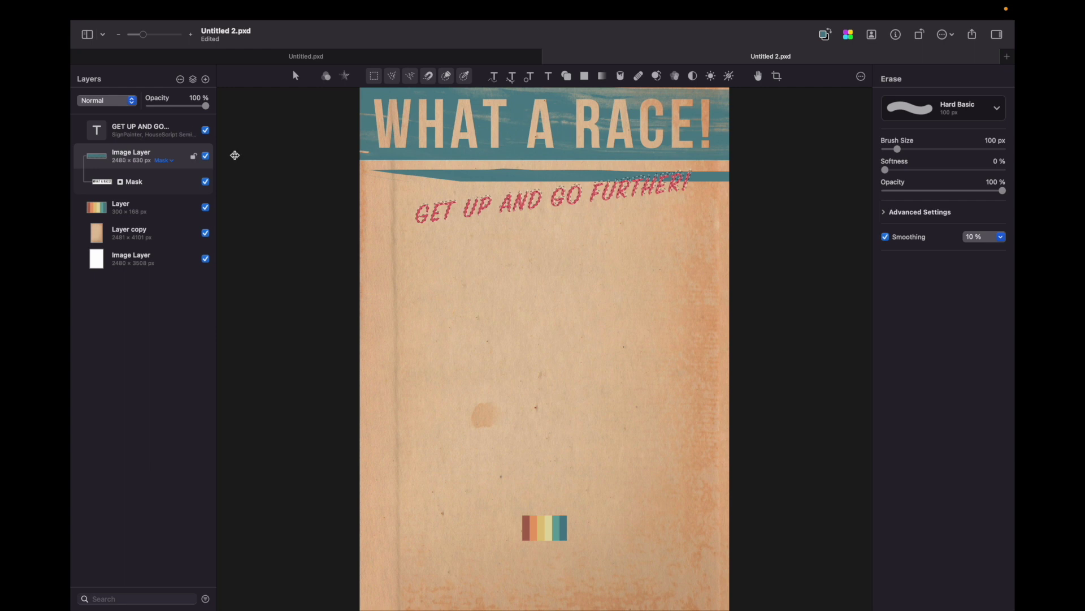
# Add the circular text CYCLING on a wide, flat ellipse below the slogan, in green Bebas Neue Bold at 578 px with Subtract blending
pyautogui.press('t')
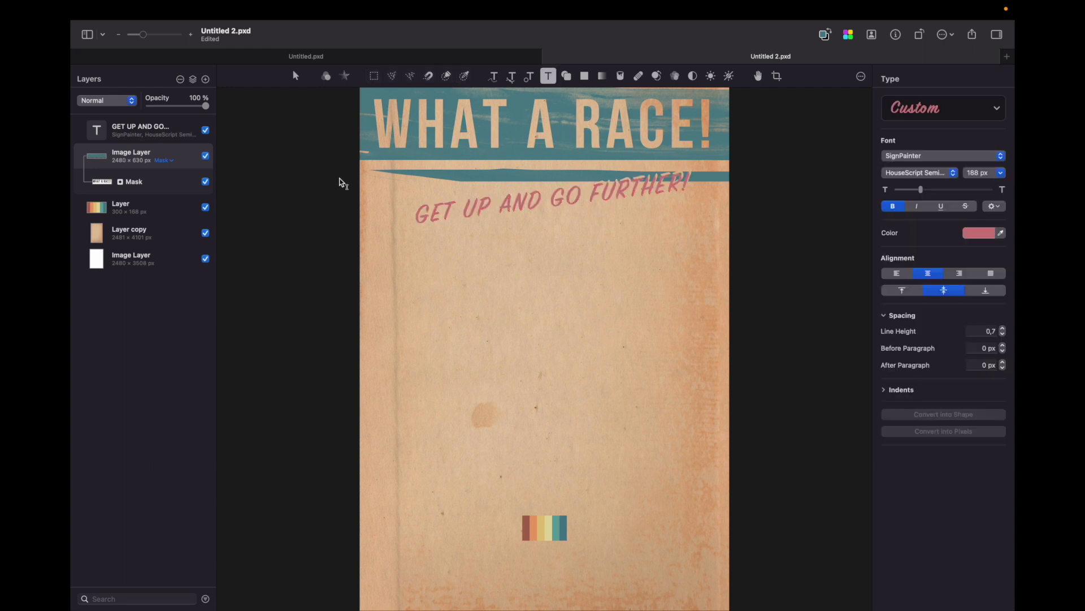
pyautogui.click(528, 79)
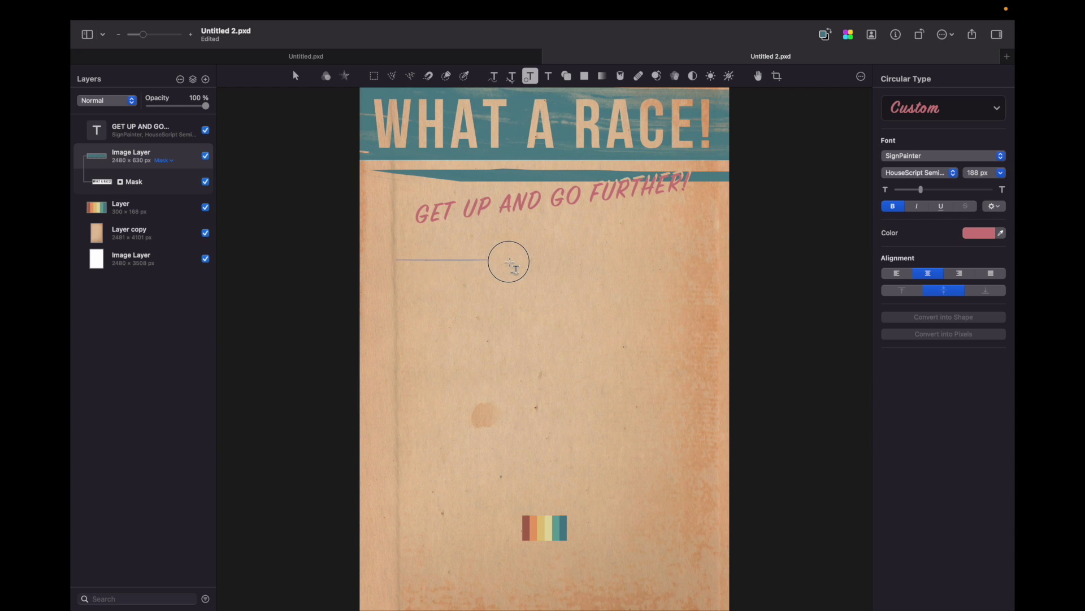
pyautogui.moveTo(526, 264); pyautogui.dragTo(713, 288)
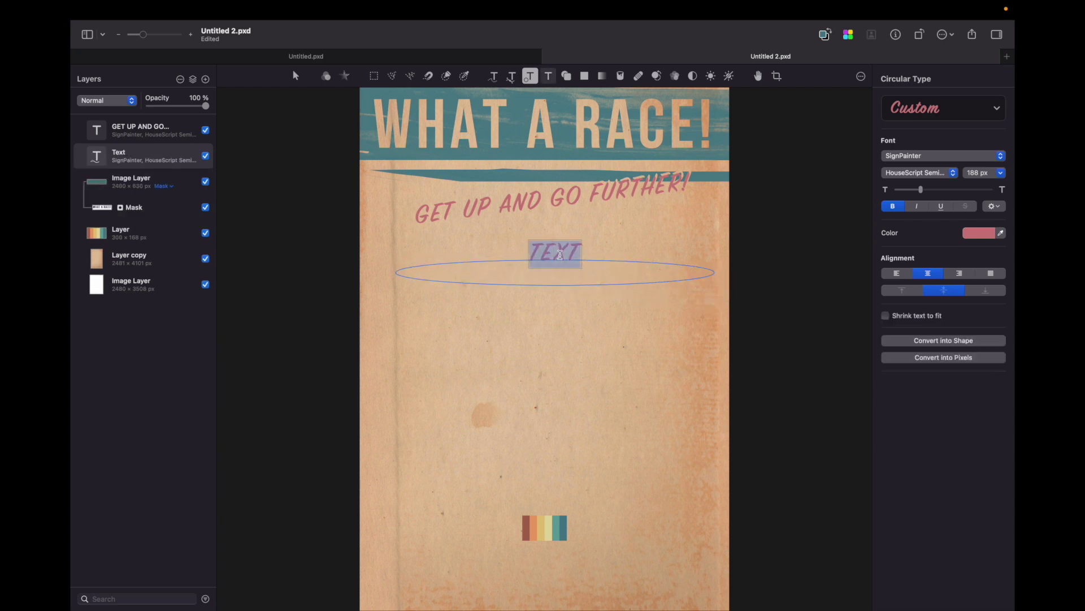
pyautogui.write('CYCLING')
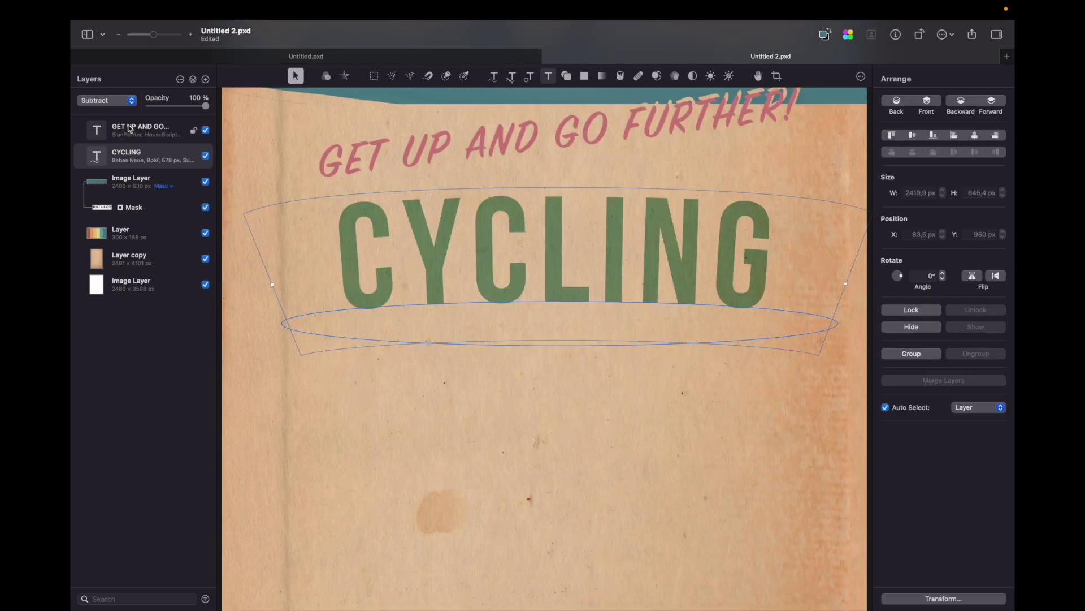
pyautogui.click(115, 105)
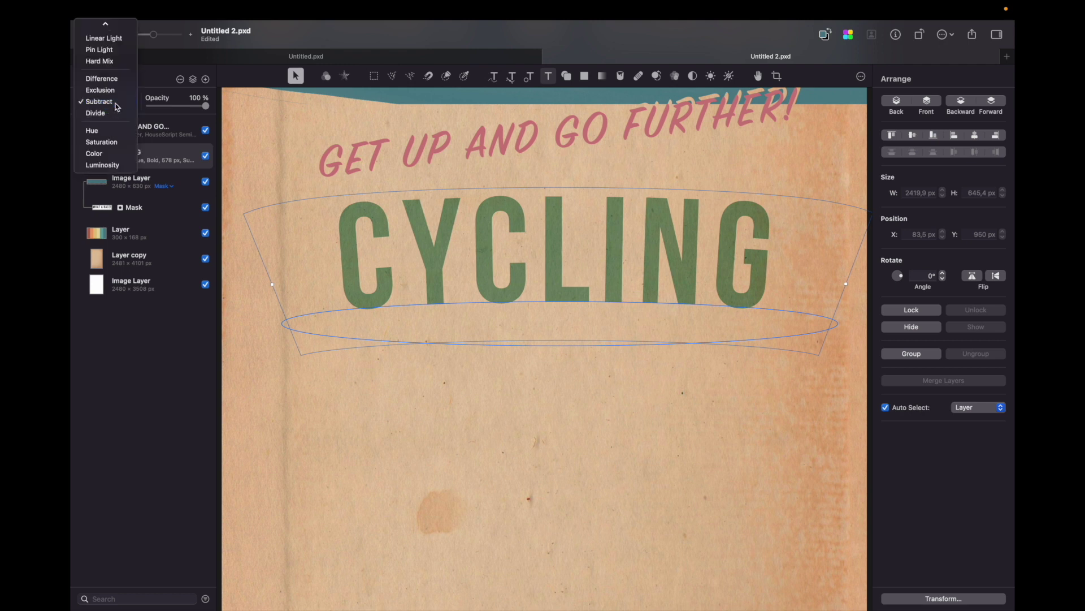
pyautogui.click(117, 105)
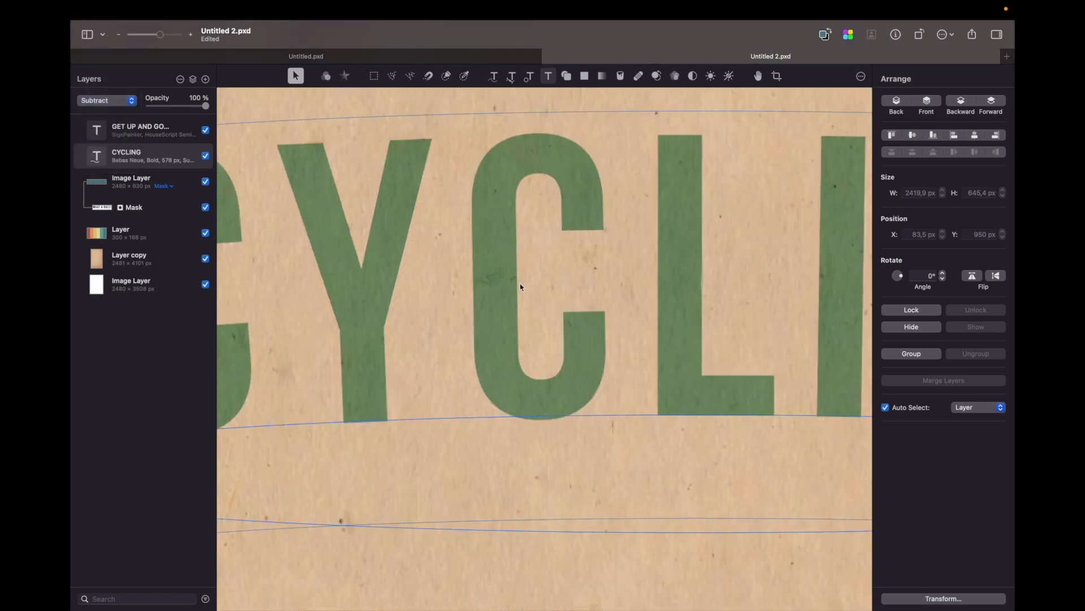
pyautogui.scroll(-5, 501, 268)
# Paste the Bike photo above the slogan layer, below the CYCLING text, and remove its background
pyautogui.click(165, 129)
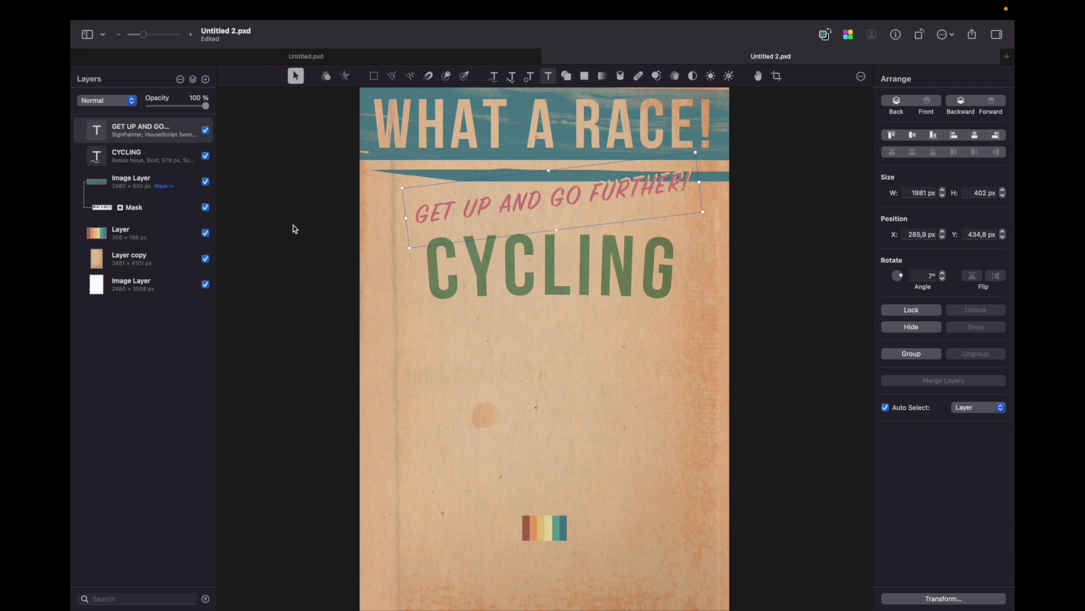
pyautogui.press('super+v')
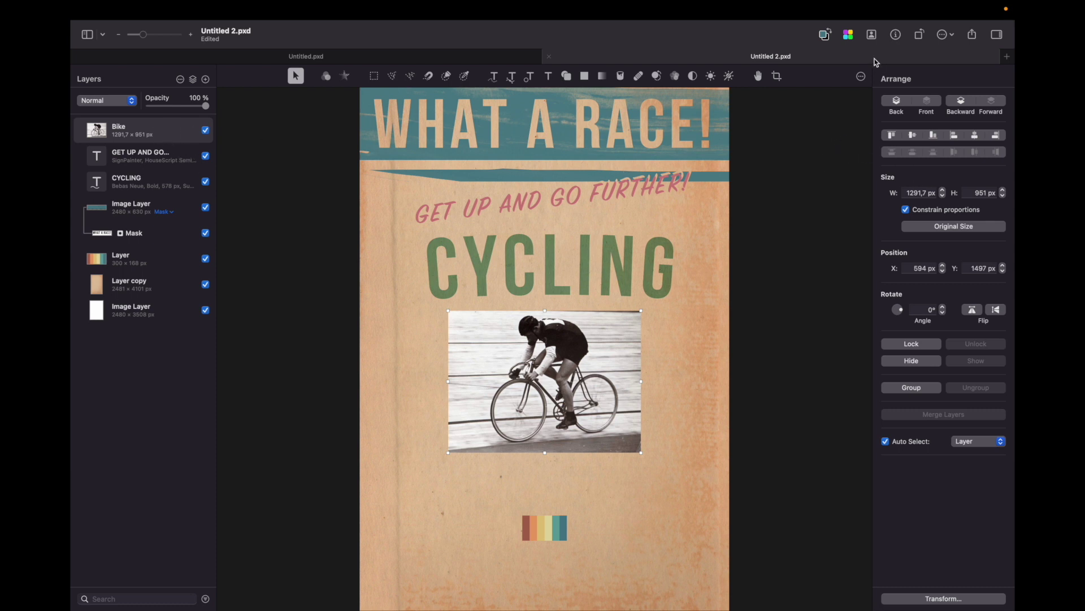
pyautogui.click(872, 34)
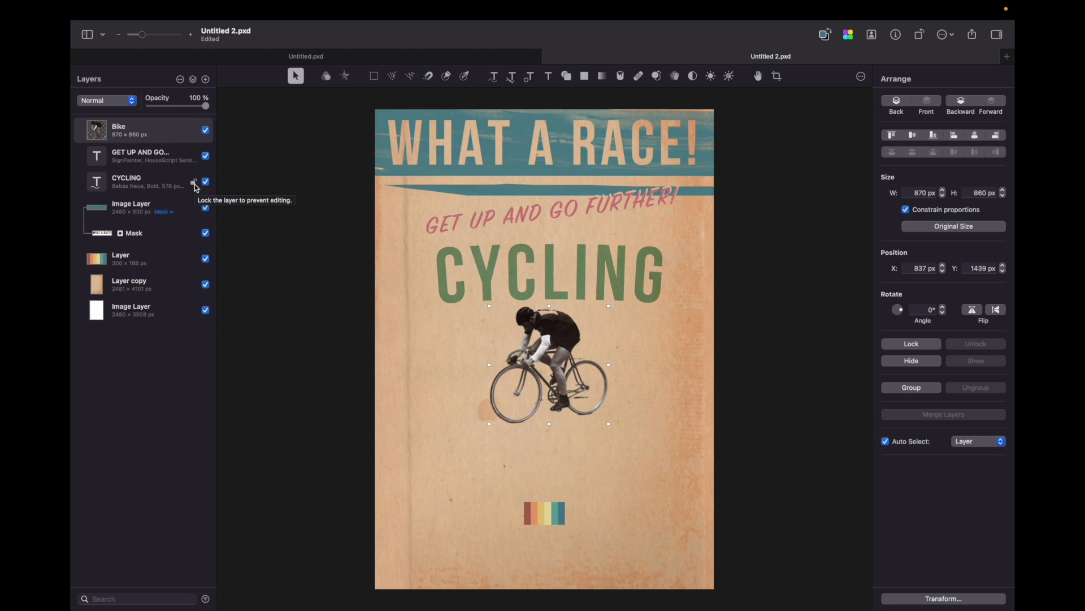
# Draw a dark filled rectangle about 404 × 288 px just below the cyclist
pyautogui.click(157, 162)
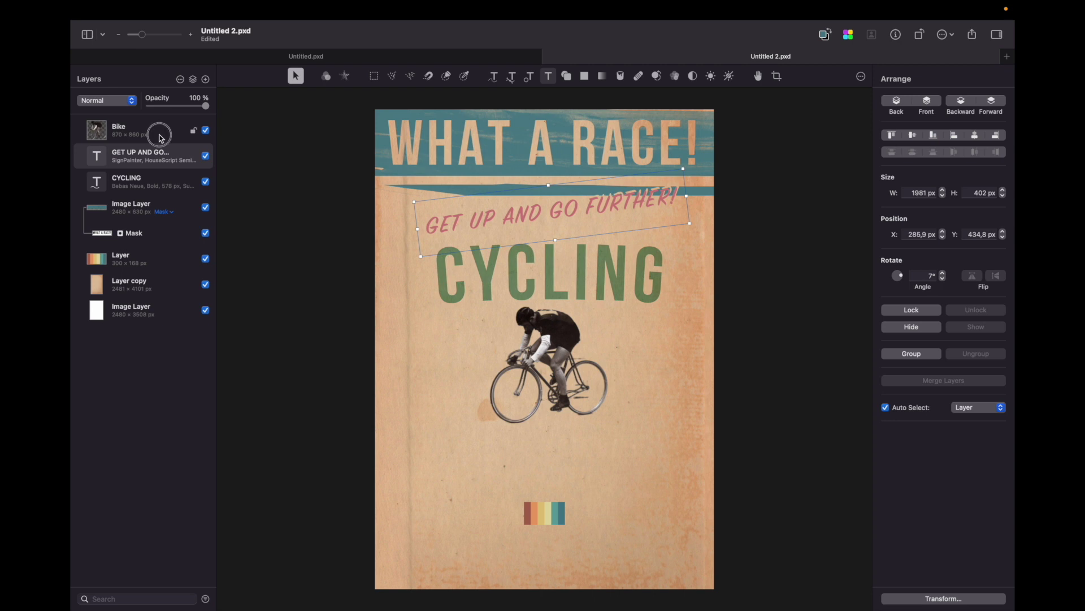
pyautogui.click(160, 138)
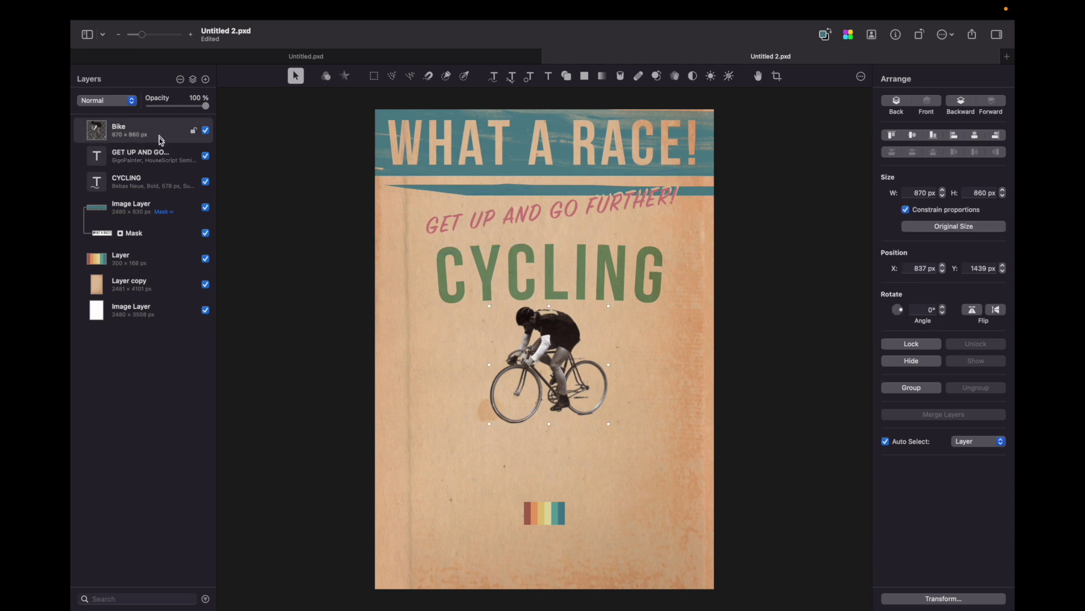
pyautogui.click(154, 157)
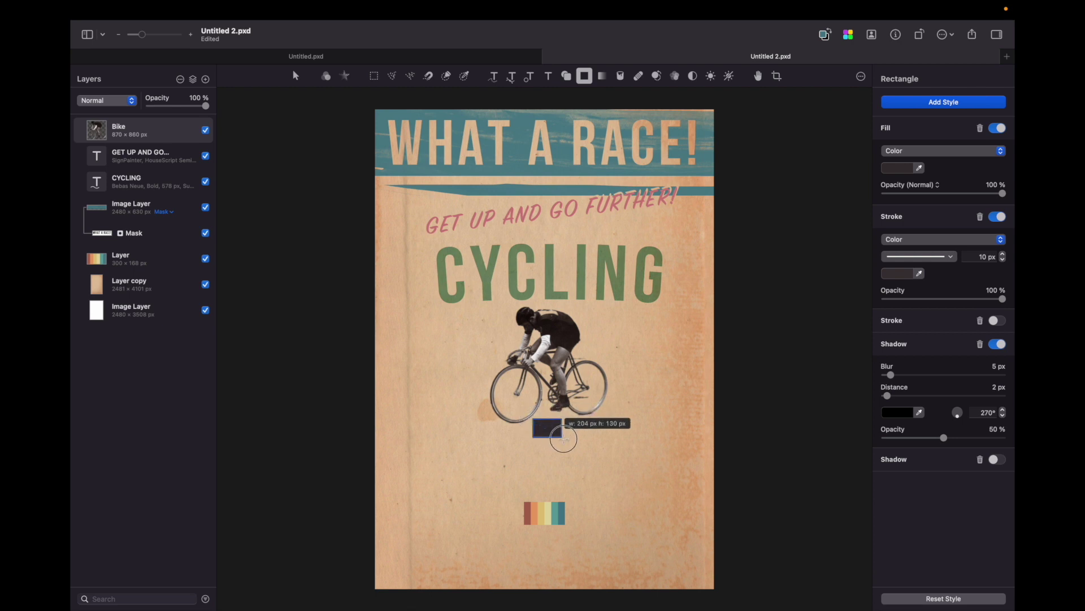
pyautogui.moveTo(533, 418); pyautogui.dragTo(589, 457)
# Apply the Checkerboard generator effect to the rectangle and shrink its squares to form a flag pattern
pyautogui.click(344, 75)
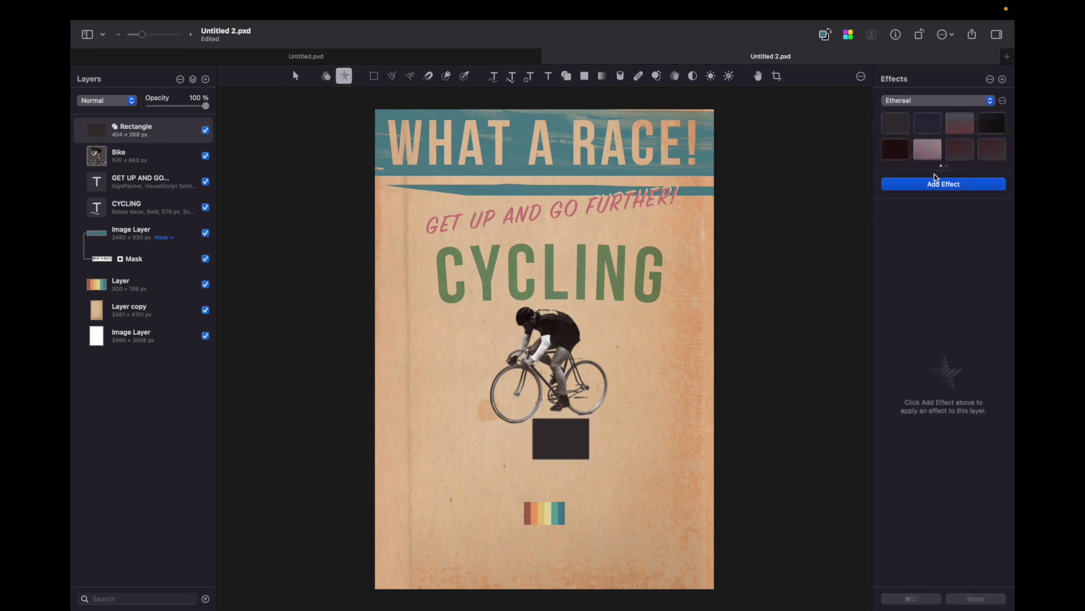
pyautogui.click(944, 184)
pyautogui.click(811, 309)
pyautogui.click(812, 323)
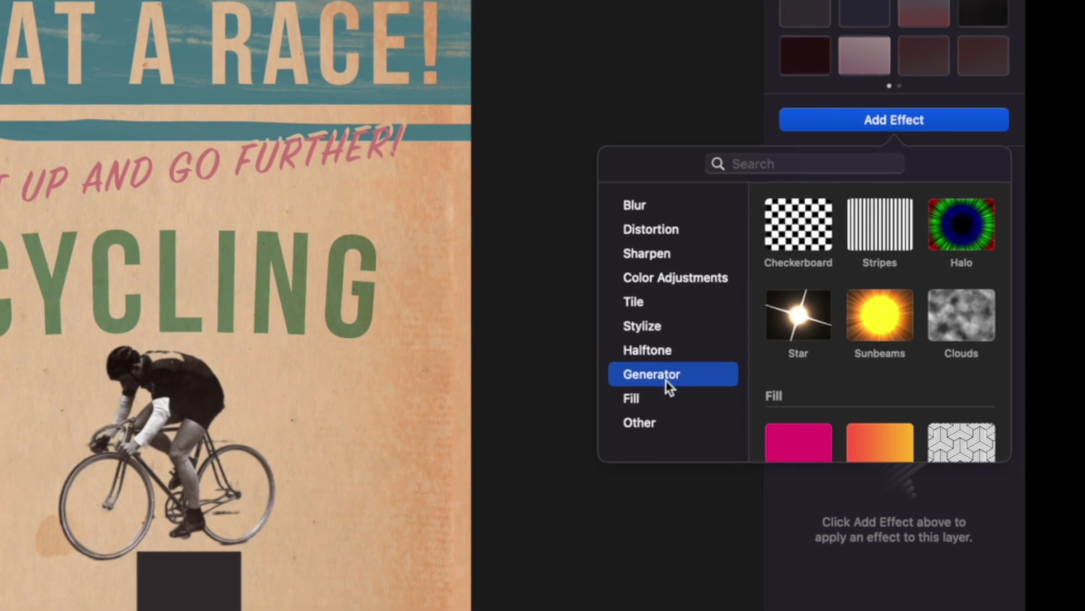
pyautogui.click(798, 224)
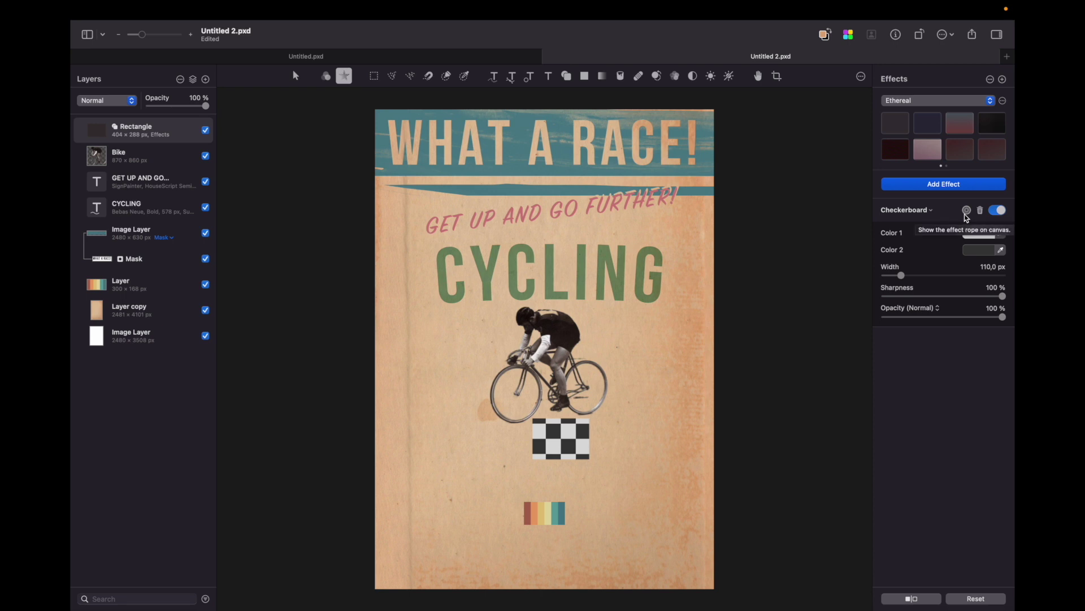
pyautogui.click(965, 213)
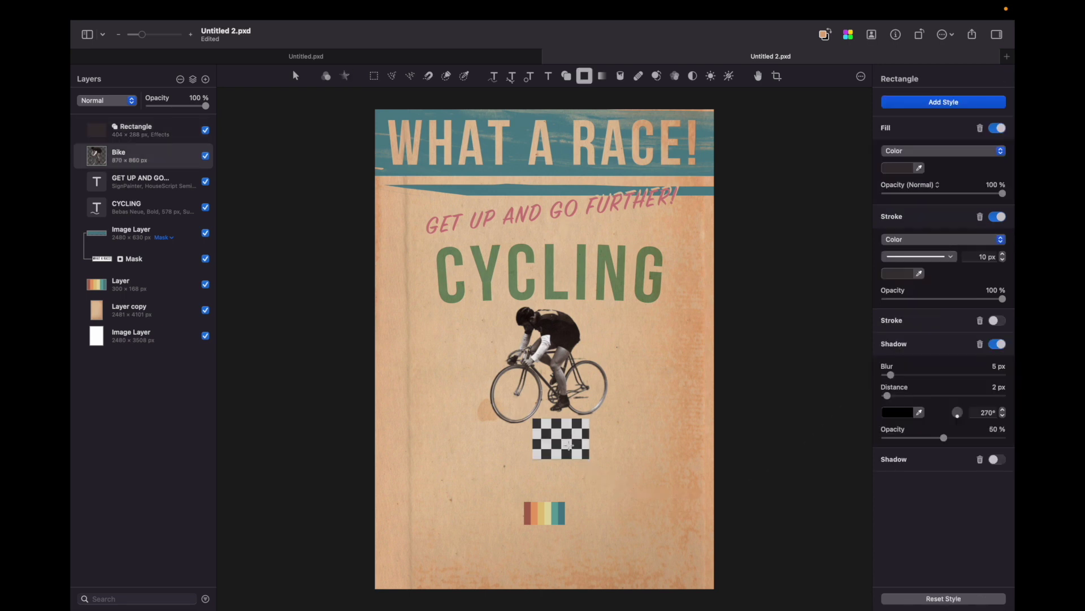
# Frame the checkerboard with an unfilled 404 × 288 px rectangle outlined at 10 px, and add a thin 4 × 527 px rectangle as the flagpole
pyautogui.moveTo(533, 422); pyautogui.dragTo(589, 459)
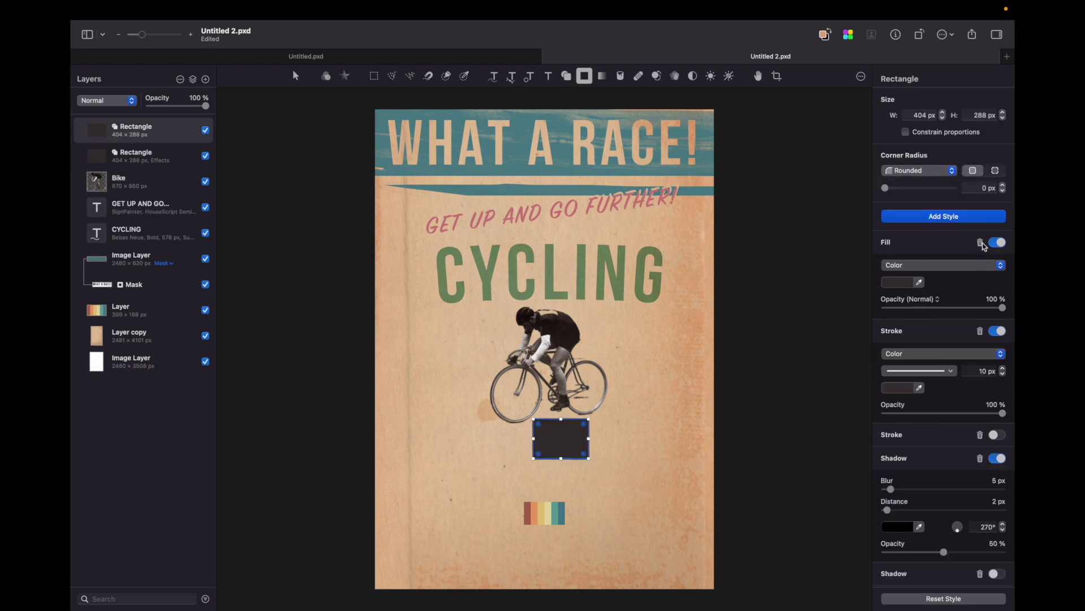
pyautogui.click(981, 243)
pyautogui.press('super+equal')
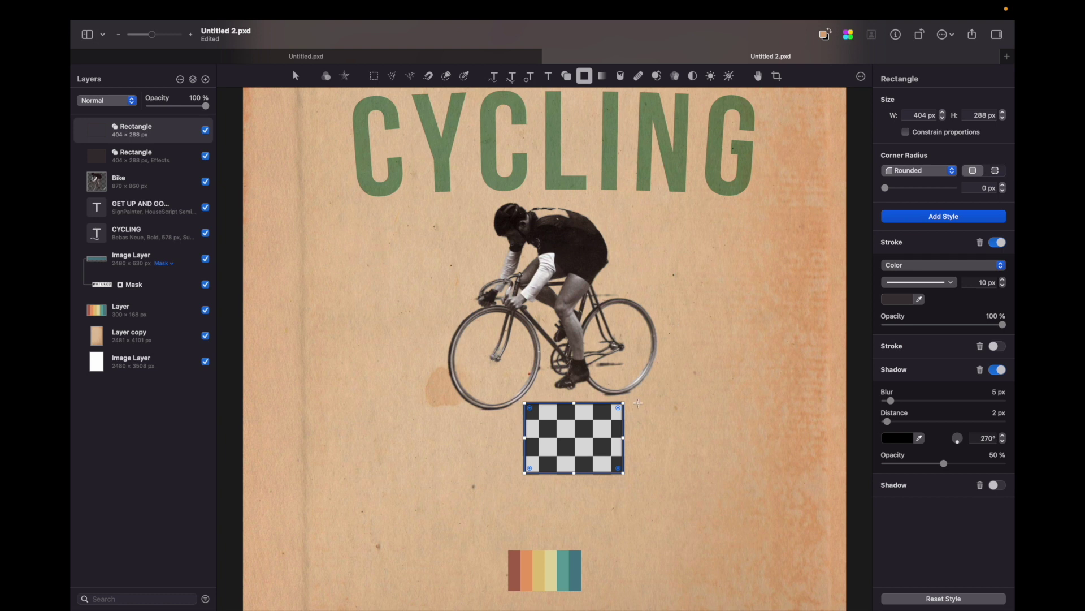
pyautogui.moveTo(638, 402); pyautogui.dragTo(637, 531)
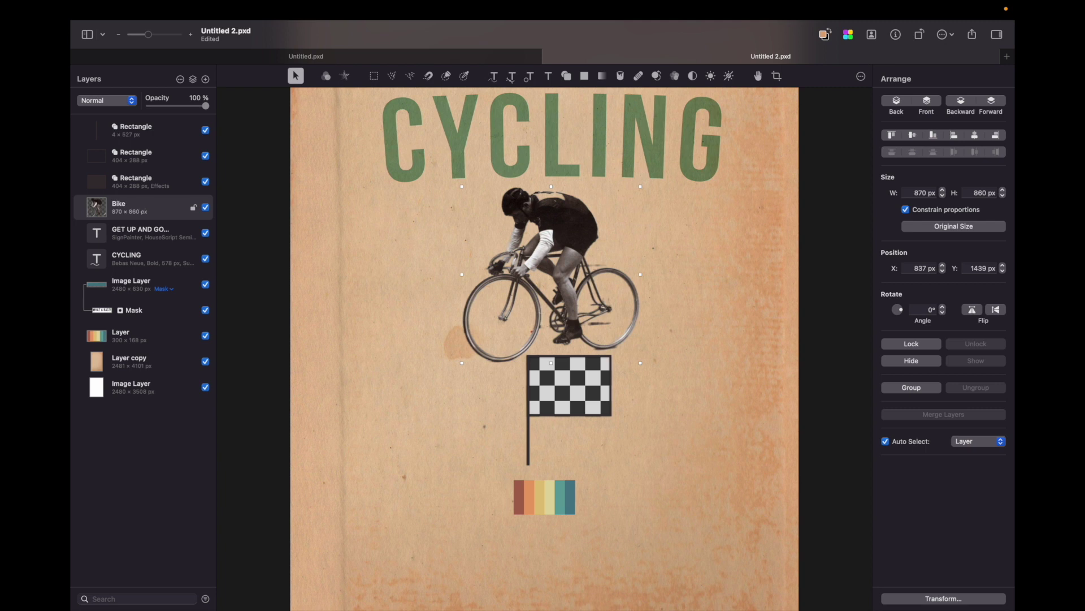
# Group the three flag rectangles and scale the group down to 190 × 247.8 px
pyautogui.click(156, 186)
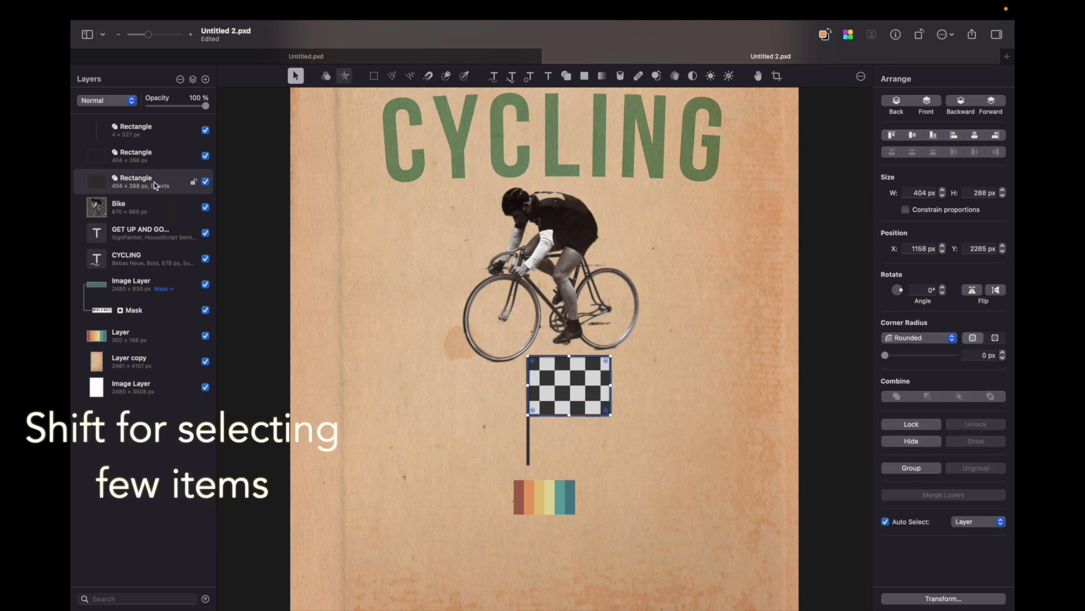
pyautogui.keyDown('shift'); pyautogui.click(162, 133); pyautogui.keyUp('shift')
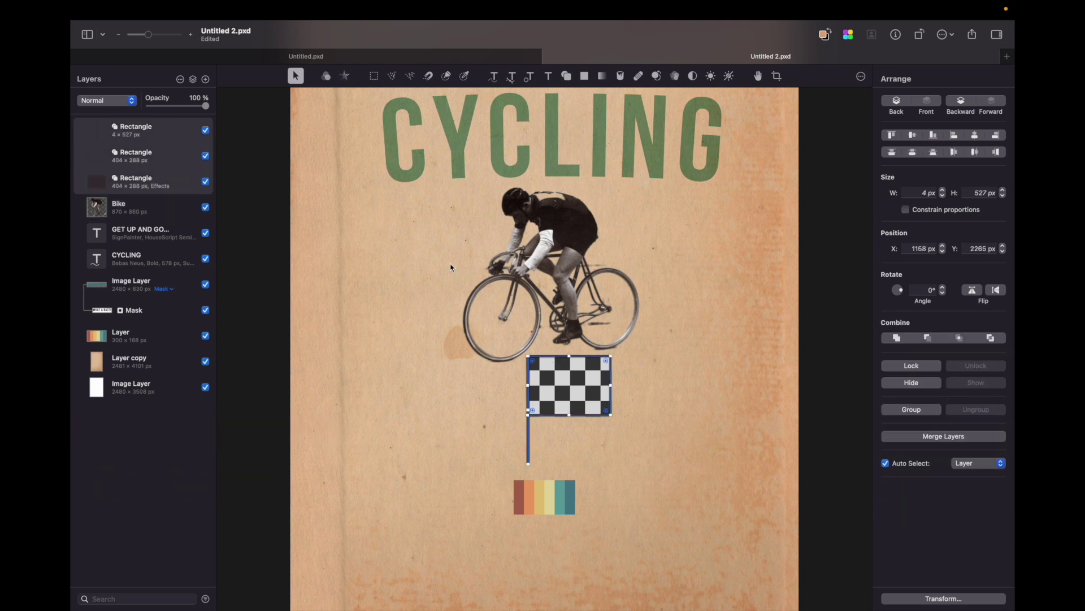
pyautogui.press('super+g')
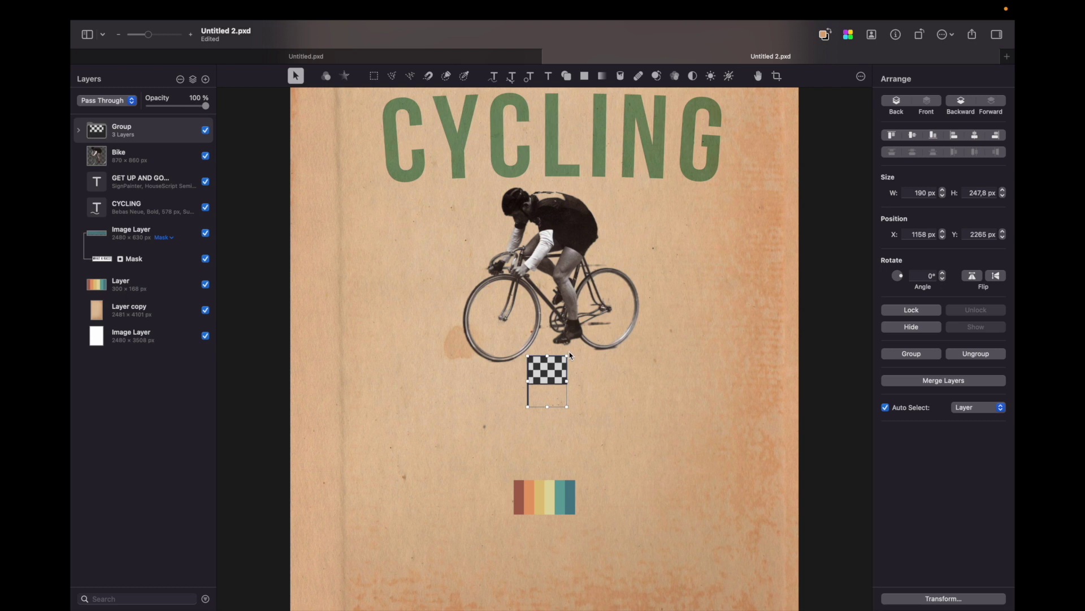
pyautogui.moveTo(571, 355); pyautogui.dragTo(594, 364)
pyautogui.press('Escape')
# Convert the flag group into pixels and move the flag into the empty area right of the cyclist
pyautogui.rightClick(151, 133)
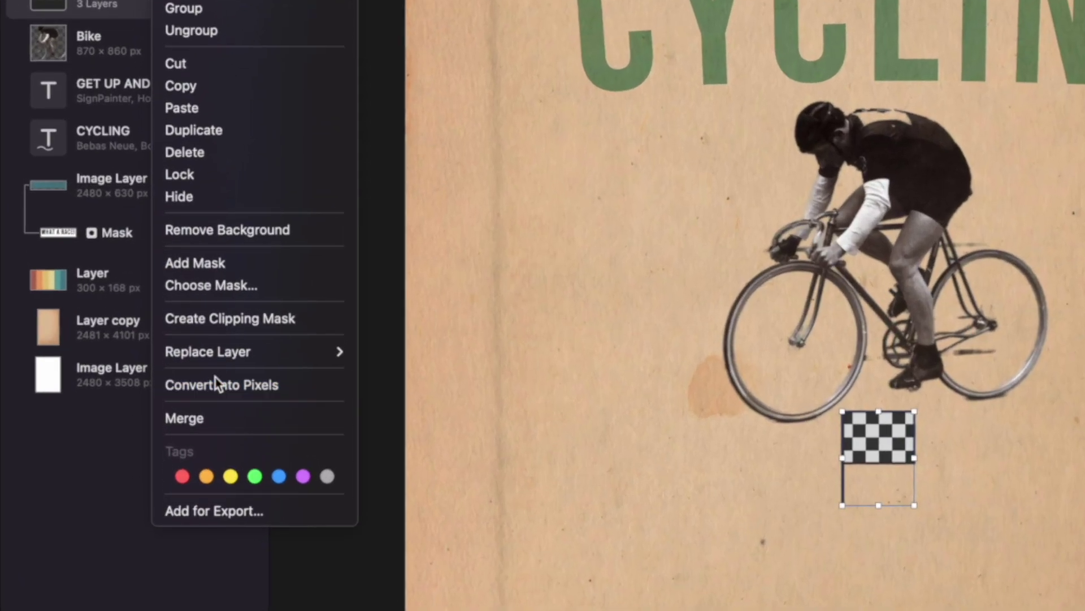
pyautogui.click(188, 339)
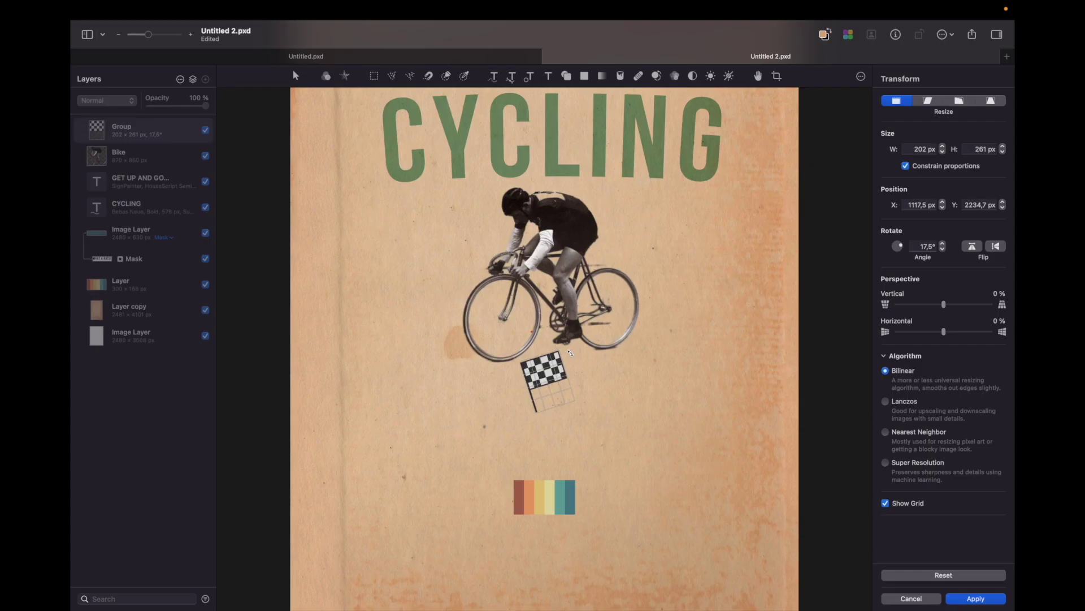
pyautogui.moveTo(587, 366)
pyautogui.mouseDown()
pyautogui.moveTo(579, 353)
pyautogui.moveTo(582, 370)
pyautogui.mouseUp()
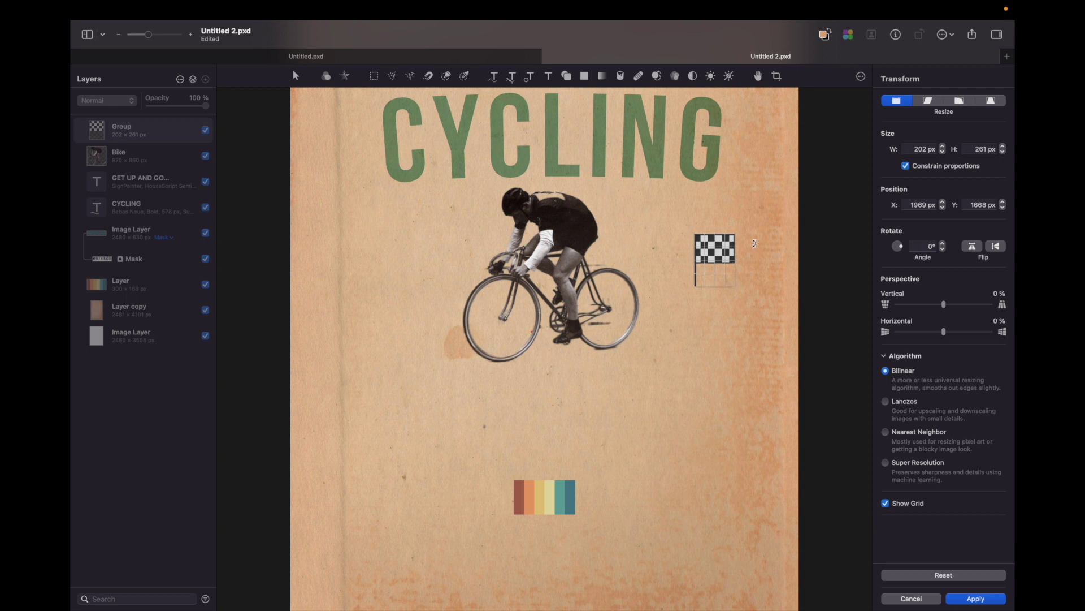
# Rotate the flag clockwise to a diagonal, and cross it with a horizontally flipped duplicate on its left
pyautogui.moveTo(754, 243); pyautogui.dragTo(762, 275)
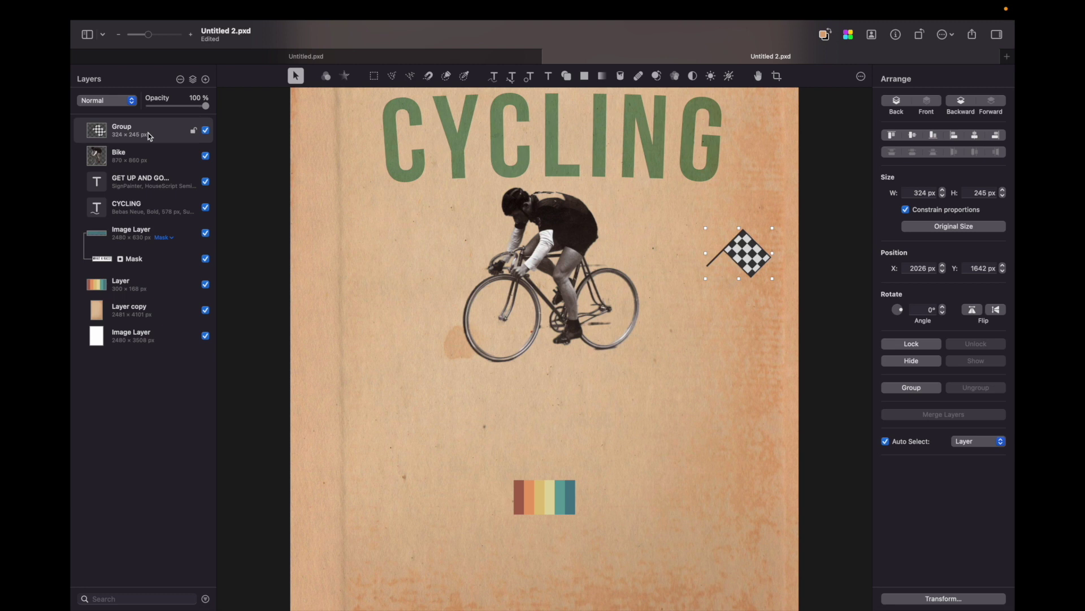
pyautogui.press('super+j')
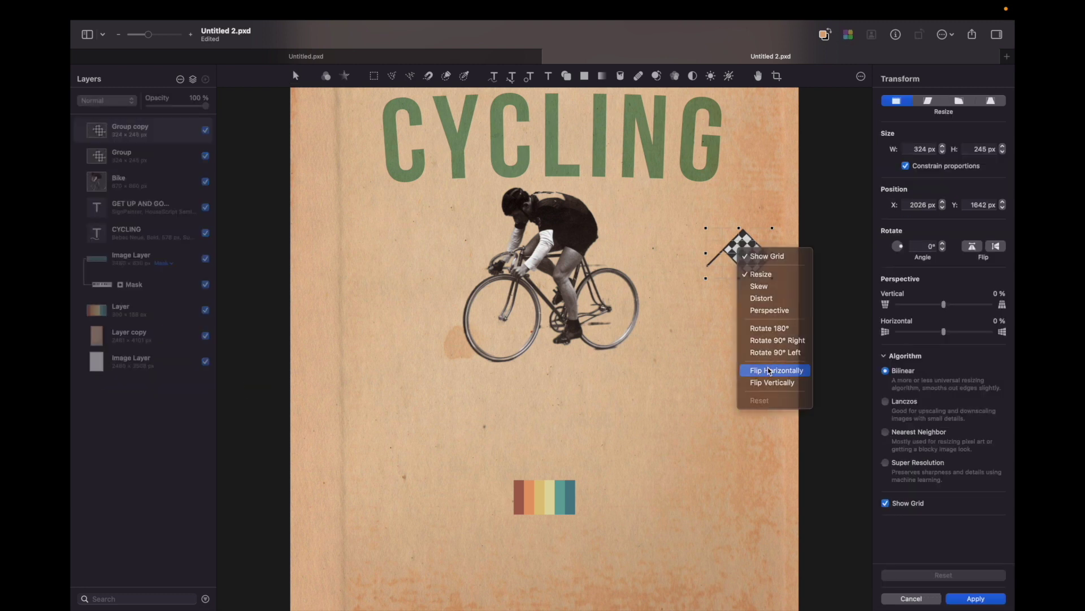
pyautogui.click(768, 369)
pyautogui.moveTo(737, 250); pyautogui.dragTo(695, 252)
pyautogui.press('Return')
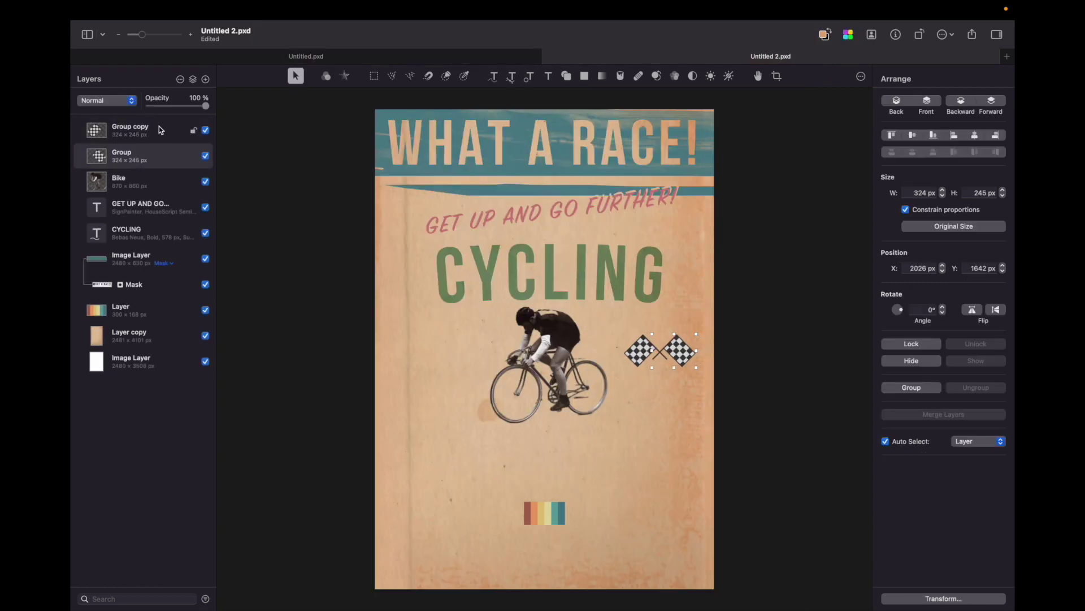
# Group the two crossed flags and place a duplicate of the group on the cyclist's left, level with the original
pyautogui.keyDown('shift'); pyautogui.click(160, 126); pyautogui.keyUp('shift')
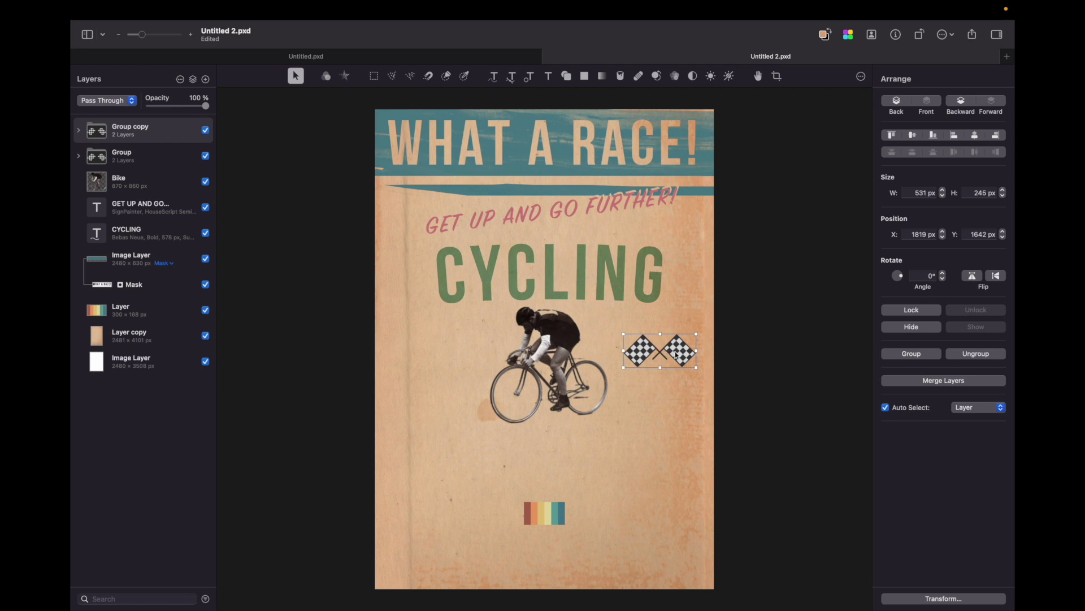
pyautogui.doubleClick(679, 355)
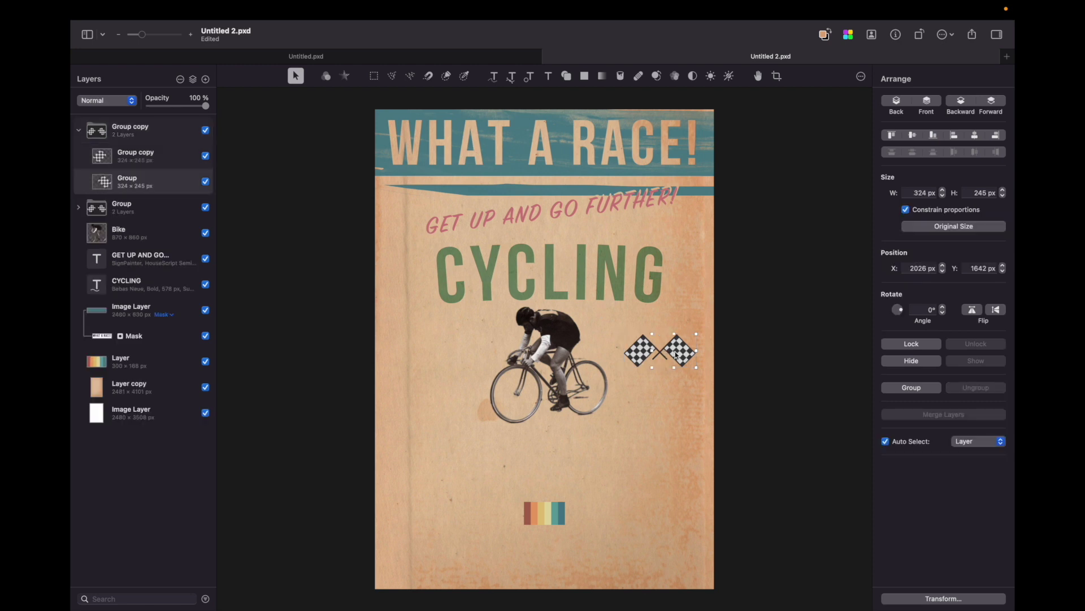
pyautogui.moveTo(679, 356); pyautogui.dragTo(589, 357)
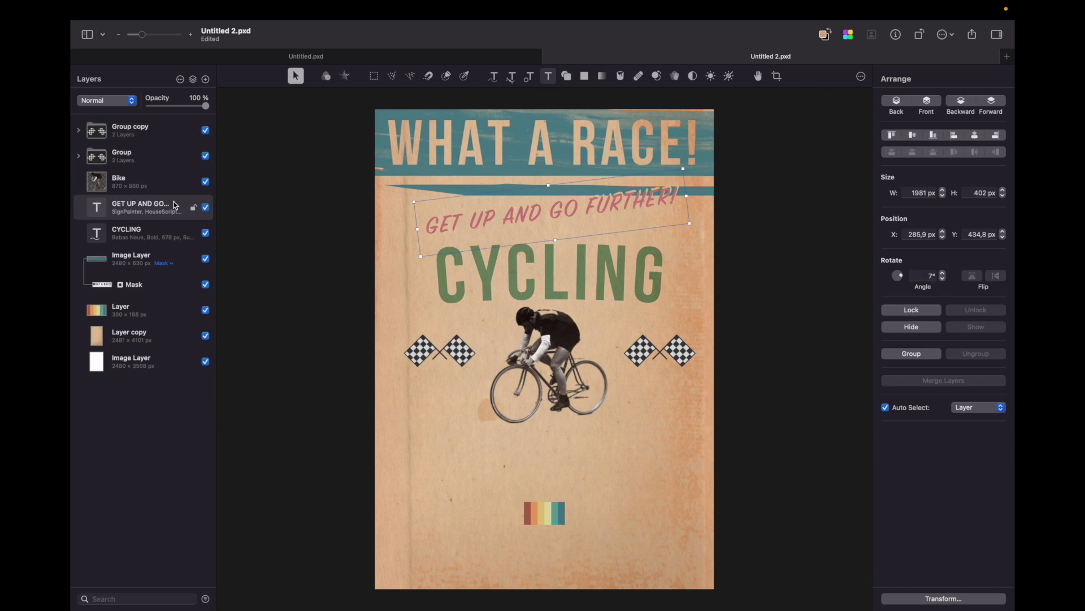
# Paint a red arching stroke under the cyclist on a new layer with a 1841 px Watercolor_II_CS brush, and move that layer below Bike
pyautogui.click(180, 129)
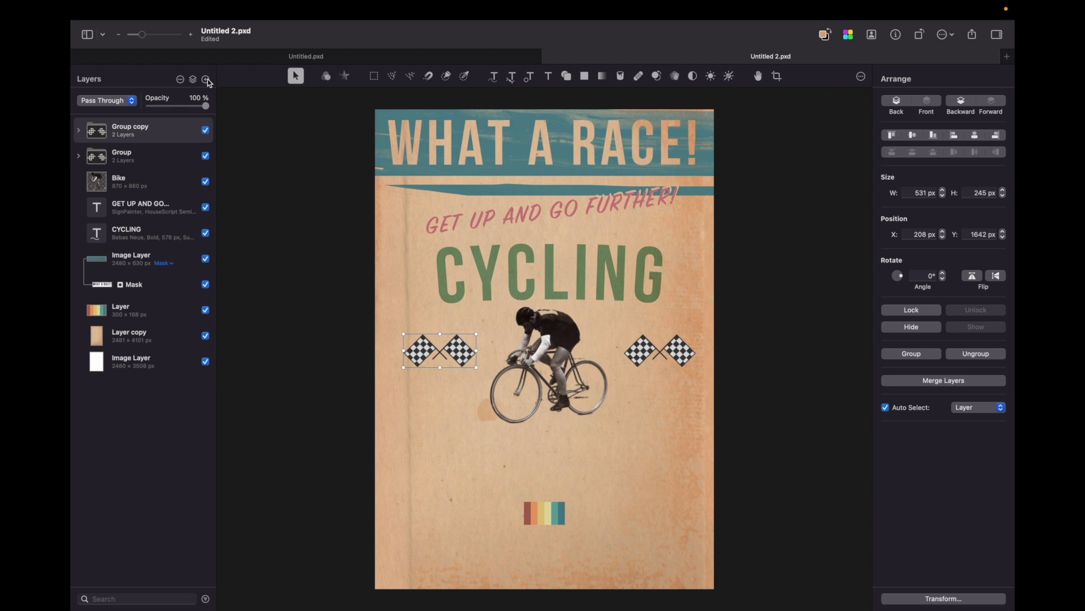
pyautogui.click(207, 79)
pyautogui.press('b')
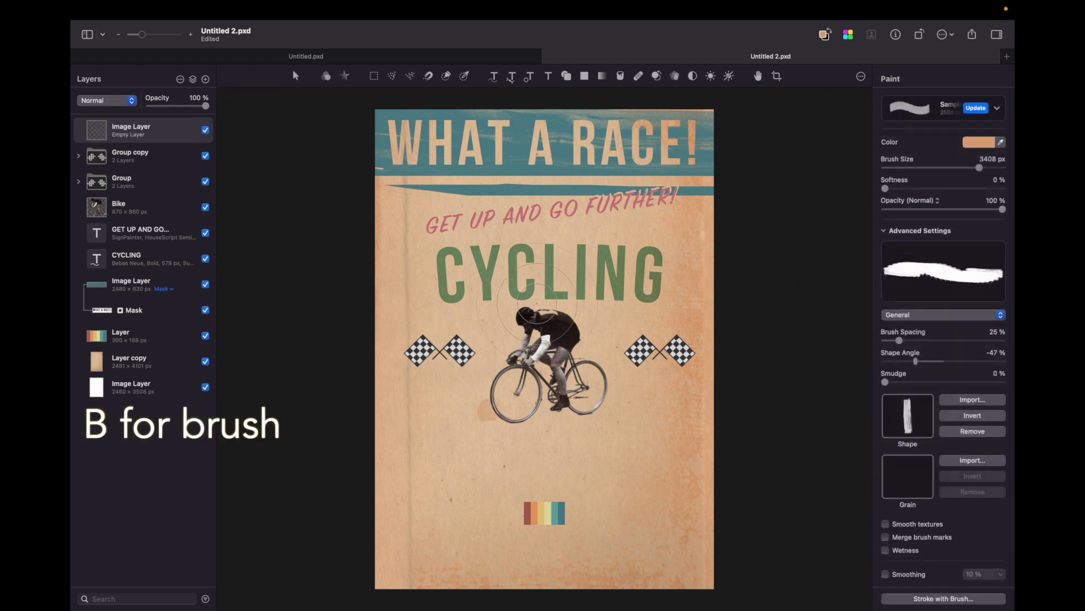
pyautogui.click(937, 116)
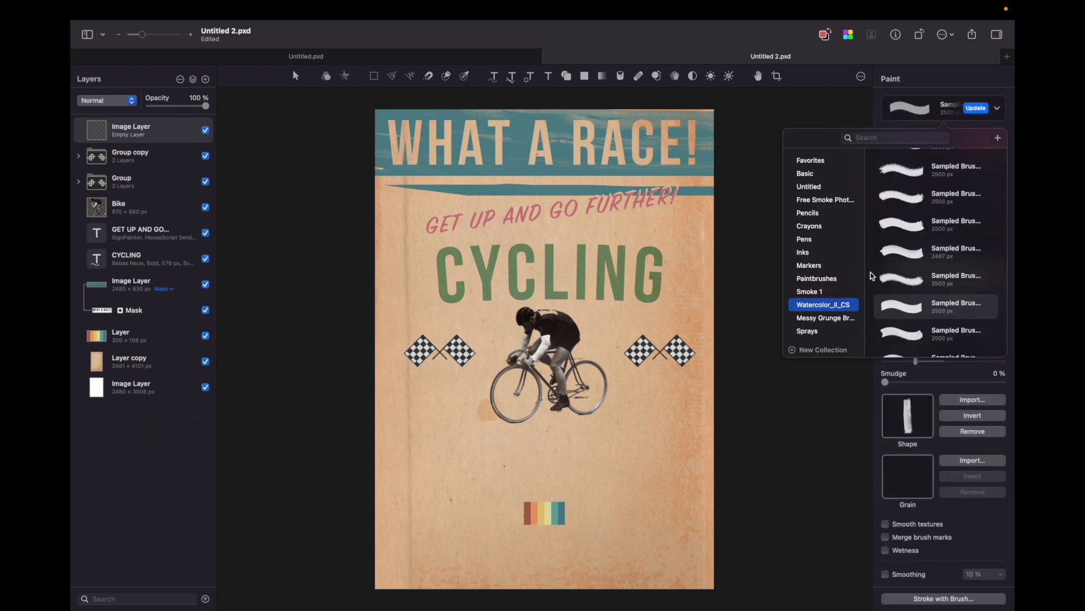
pyautogui.click(916, 281)
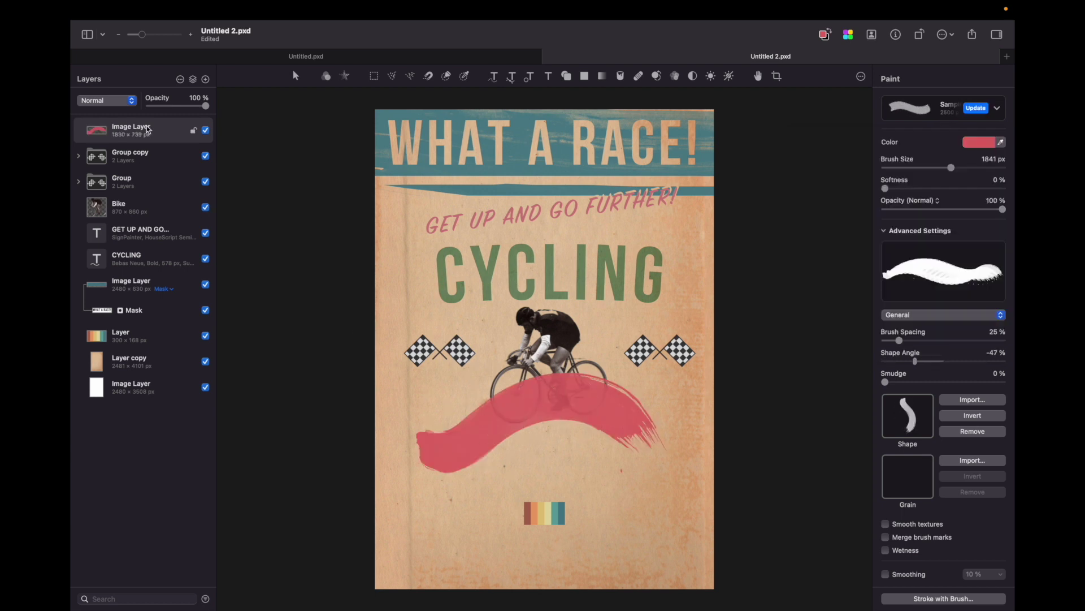
pyautogui.moveTo(164, 126); pyautogui.dragTo(163, 219)
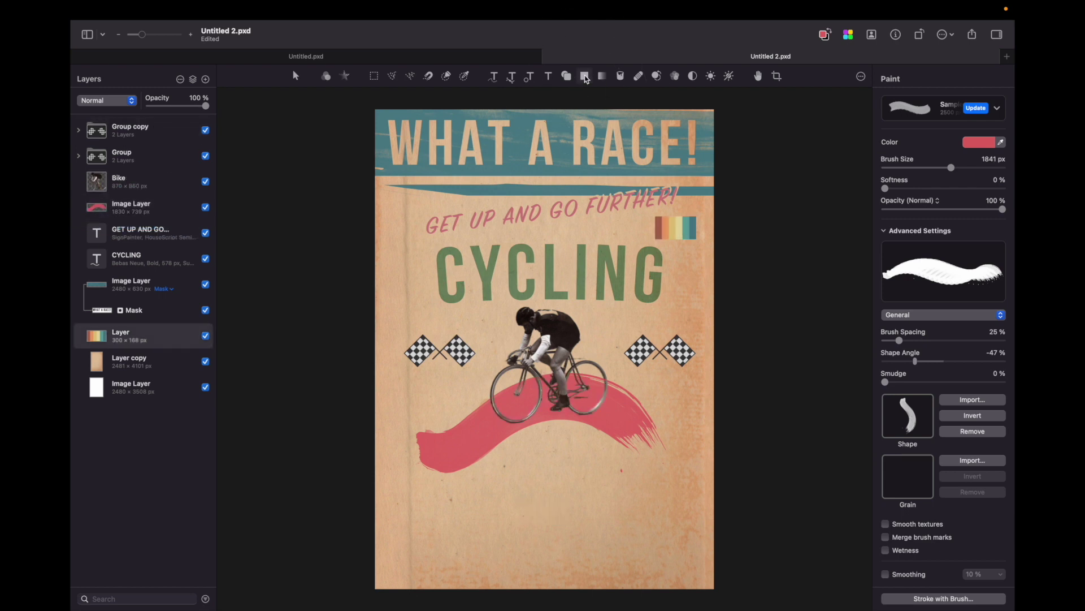
# Draw a wide dark filled rectangle about 1664 × 347 px below the red brush stroke
pyautogui.click(585, 76)
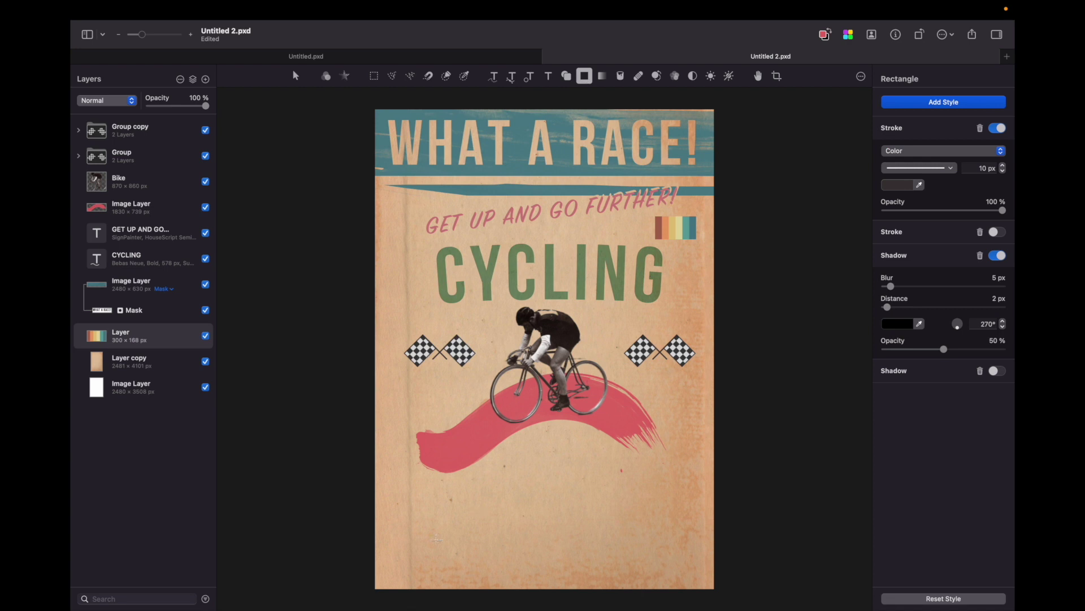
pyautogui.moveTo(428, 482); pyautogui.dragTo(655, 528)
pyautogui.click(914, 101)
pyautogui.click(911, 86)
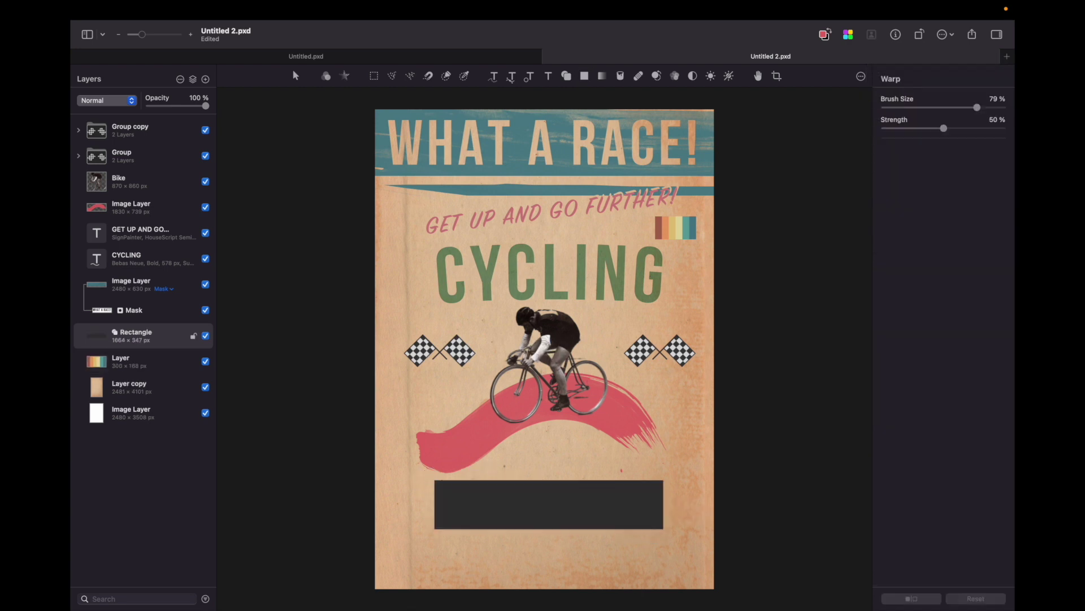
# Convert the dark rectangle into pixels and switch to the Warp tool
pyautogui.rightClick(165, 340)
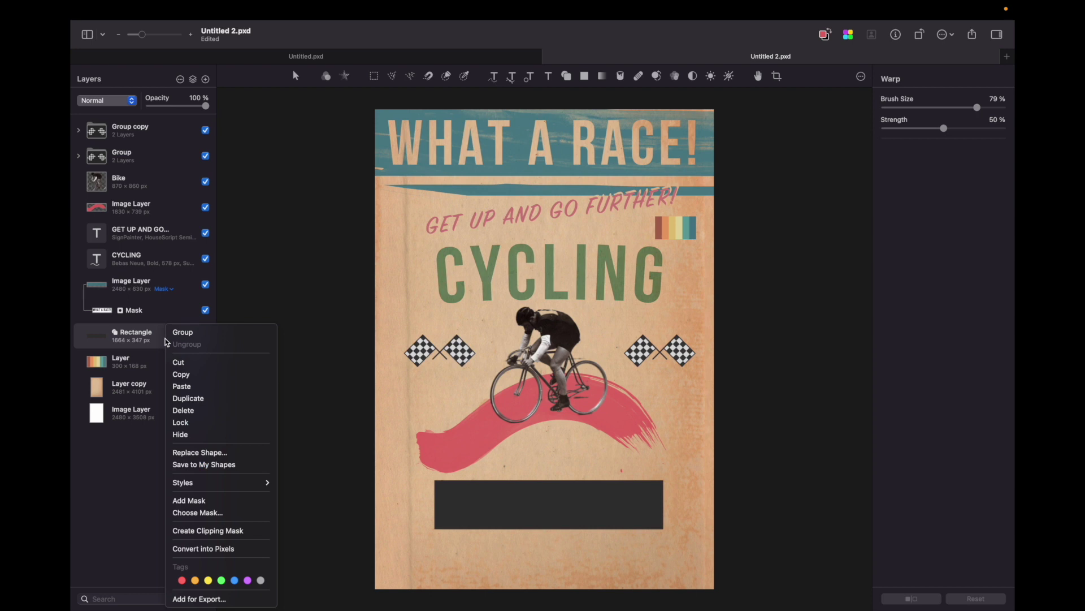
pyautogui.click(218, 548)
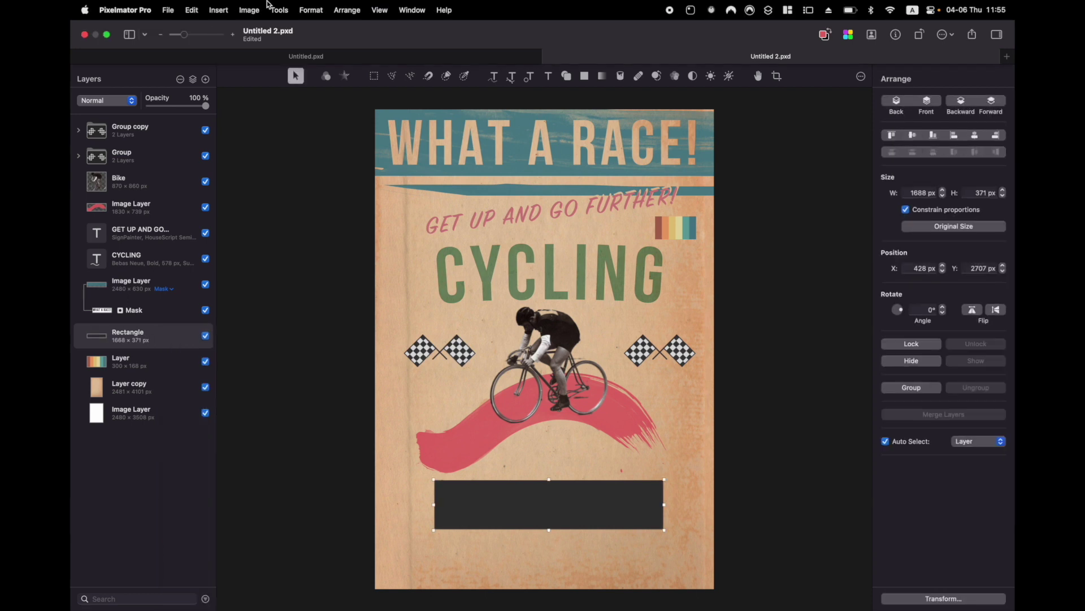
pyautogui.click(274, 9)
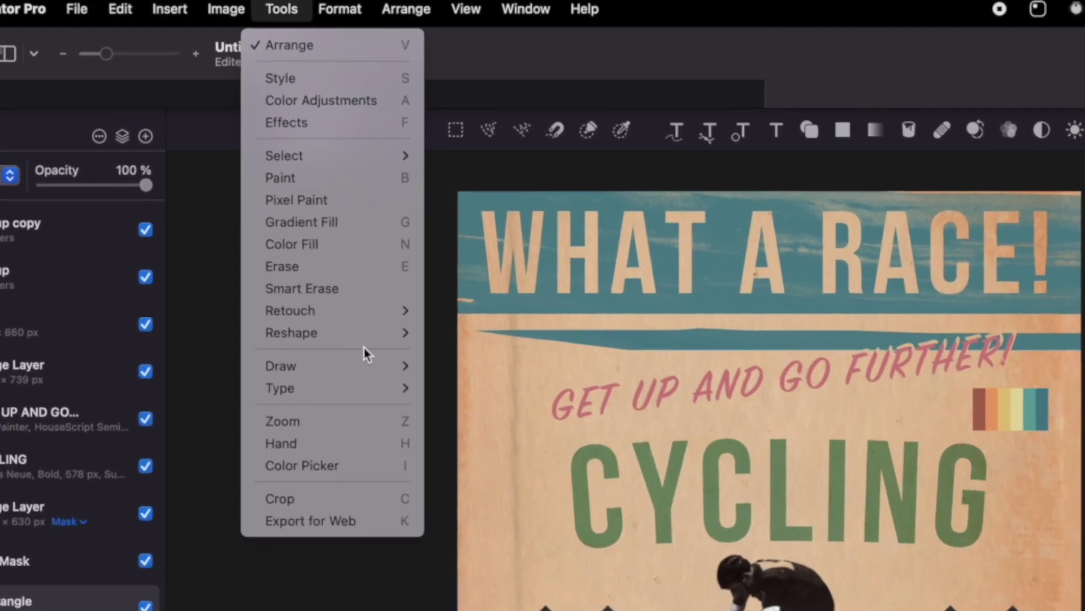
pyautogui.moveTo(371, 337)
pyautogui.click(449, 334)
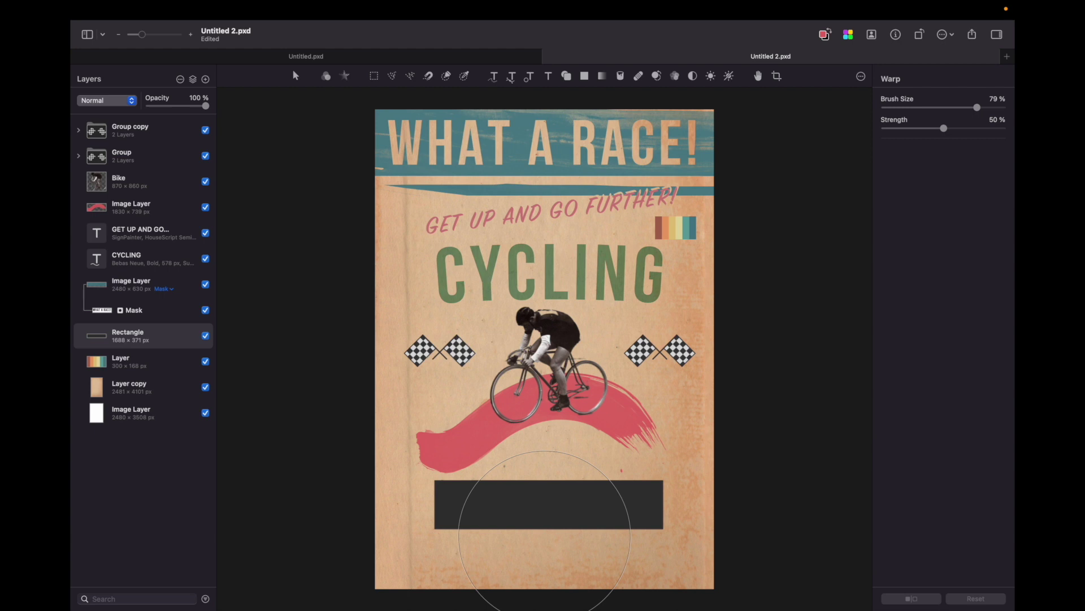
pyautogui.moveTo(545, 535); pyautogui.dragTo(546, 517)
pyautogui.press('super+z')
pyautogui.moveTo(978, 106); pyautogui.dragTo(994, 107)
pyautogui.moveTo(537, 528); pyautogui.dragTo(547, 504)
pyautogui.press('super+z')
# Warp the dark rectangle into an upward arch with the Warp brush size set to 100%
pyautogui.moveTo(994, 107); pyautogui.dragTo(999, 107)
pyautogui.moveTo(546, 526); pyautogui.dragTo(549, 500)
pyautogui.press('super+z')
pyautogui.press(']')
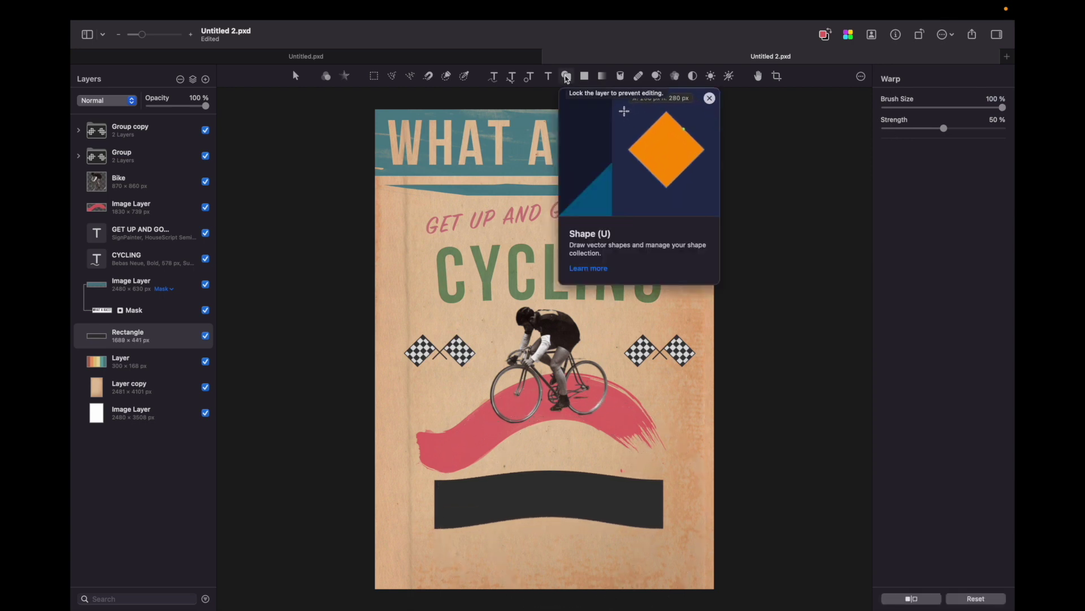
# Add a Bookmark shape as the banner's right tail, turned so its notch faces outward and sized 142 × 303 px
pyautogui.click(567, 78)
pyautogui.click(904, 108)
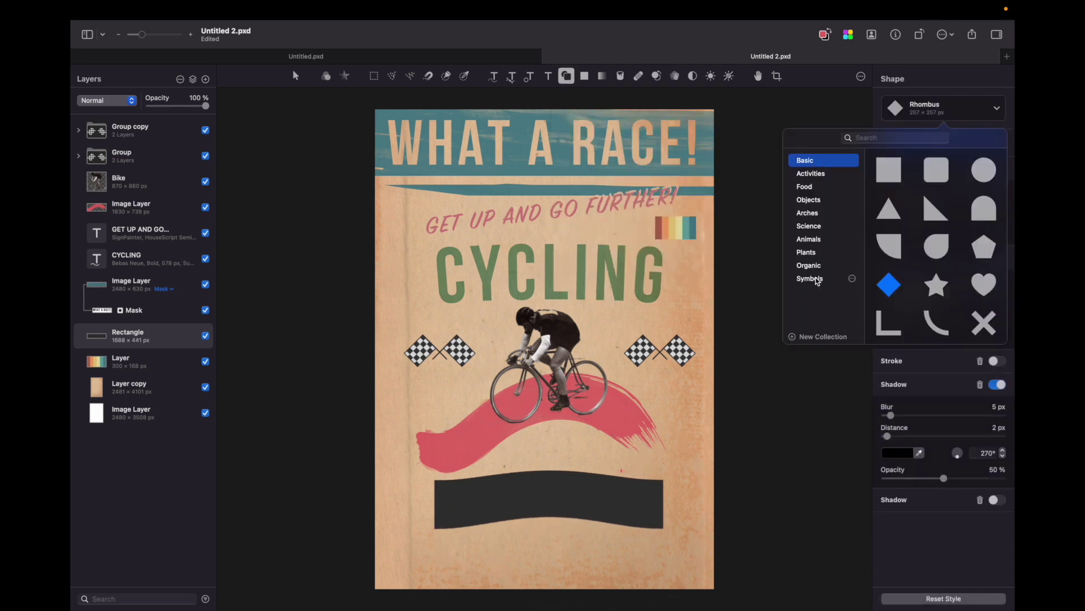
pyautogui.click(810, 279)
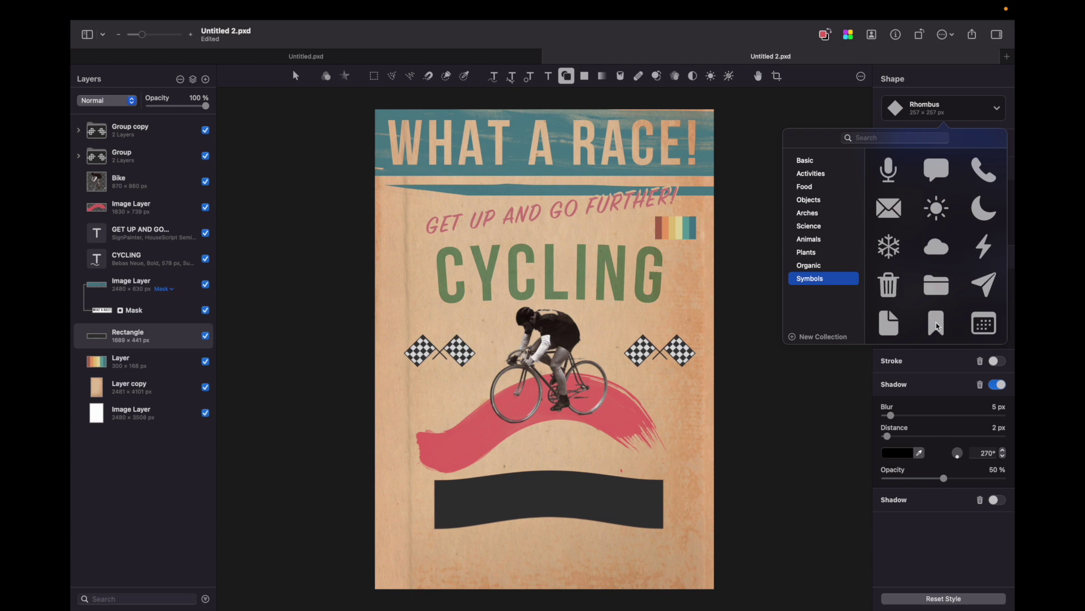
pyautogui.click(937, 322)
pyautogui.moveTo(665, 491)
pyautogui.mouseDown()
pyautogui.moveTo(691, 531)
pyautogui.moveTo(678, 510)
pyautogui.moveTo(702, 485)
pyautogui.mouseUp()
pyautogui.click(905, 172)
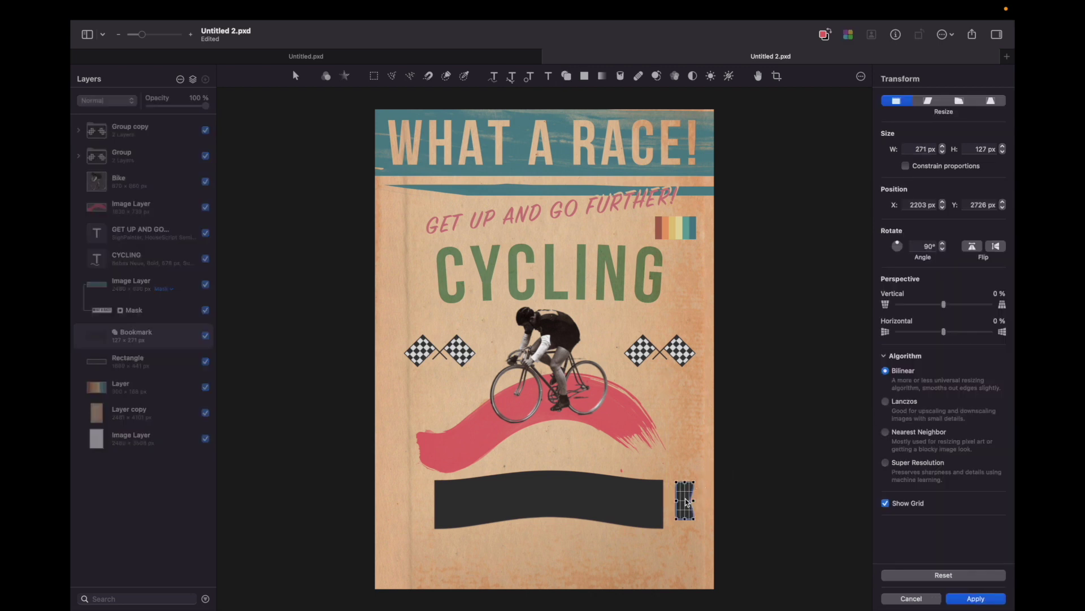
pyautogui.press('Return')
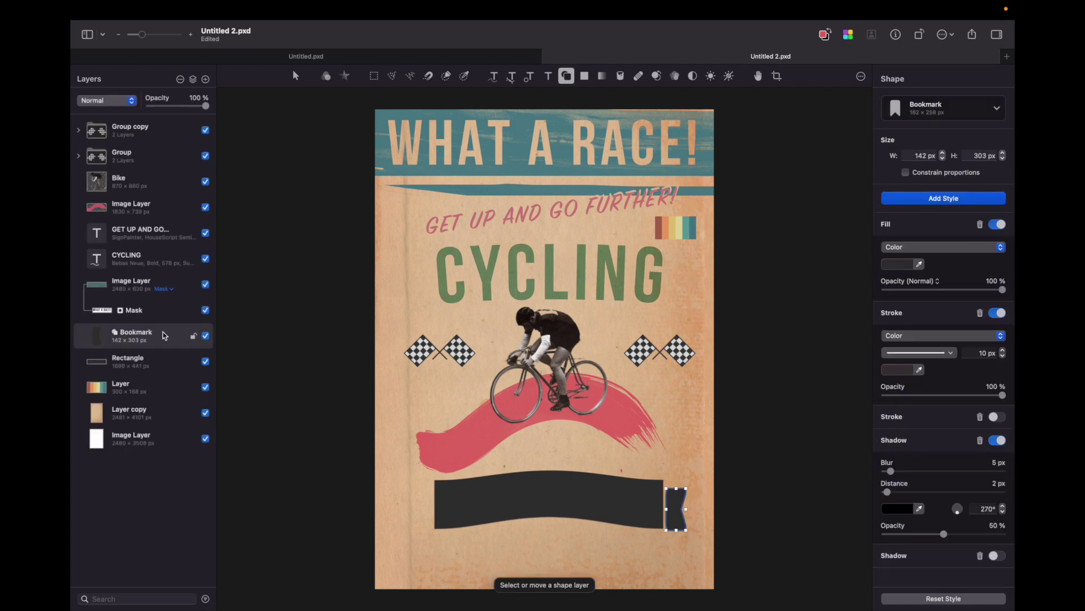
# Duplicate the bookmark tail, flip the copy horizontally and place it at the banner's left end
pyautogui.press('super+j')
pyautogui.press('super+f')
pyautogui.rightClick(418, 444)
pyautogui.click(452, 570)
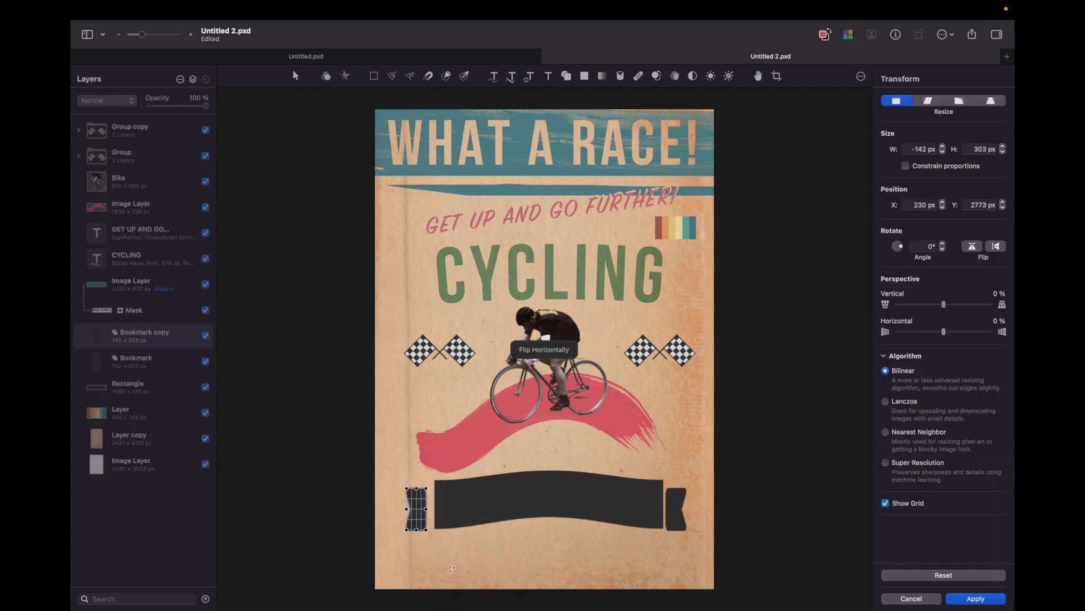
pyautogui.press('Return')
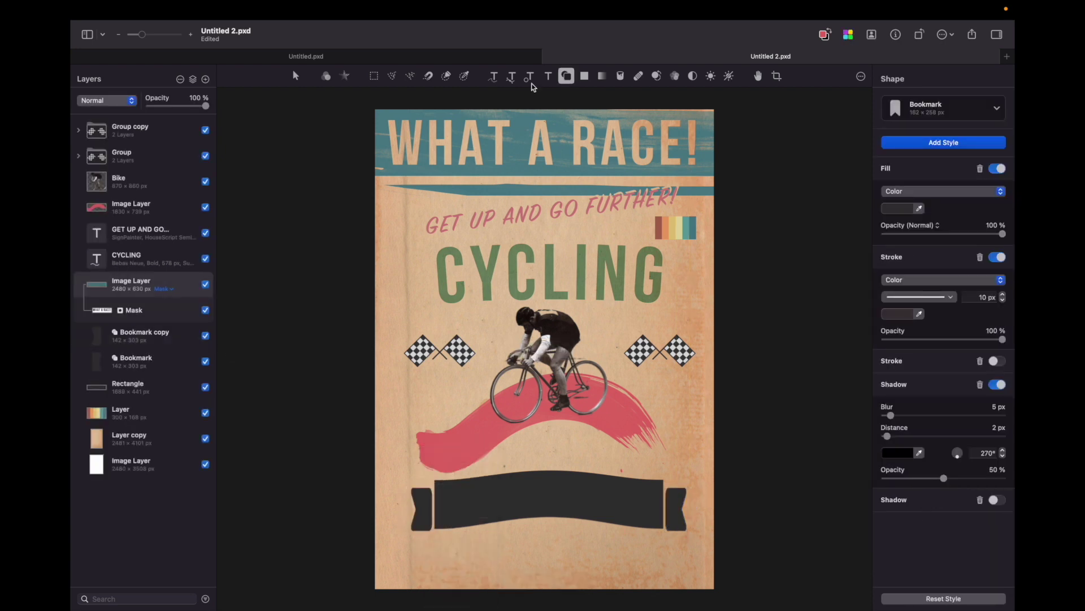
# Add the curved text RACE OF THE YEAR across the banner and cut it out of the banner with an inverted mask
pyautogui.click(528, 77)
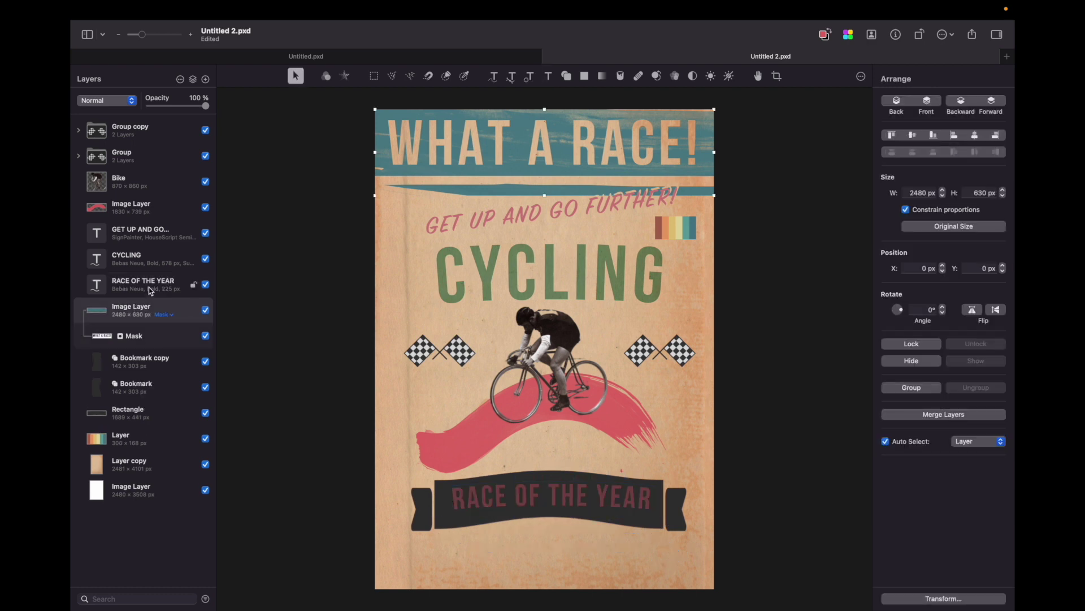
pyautogui.click(148, 287)
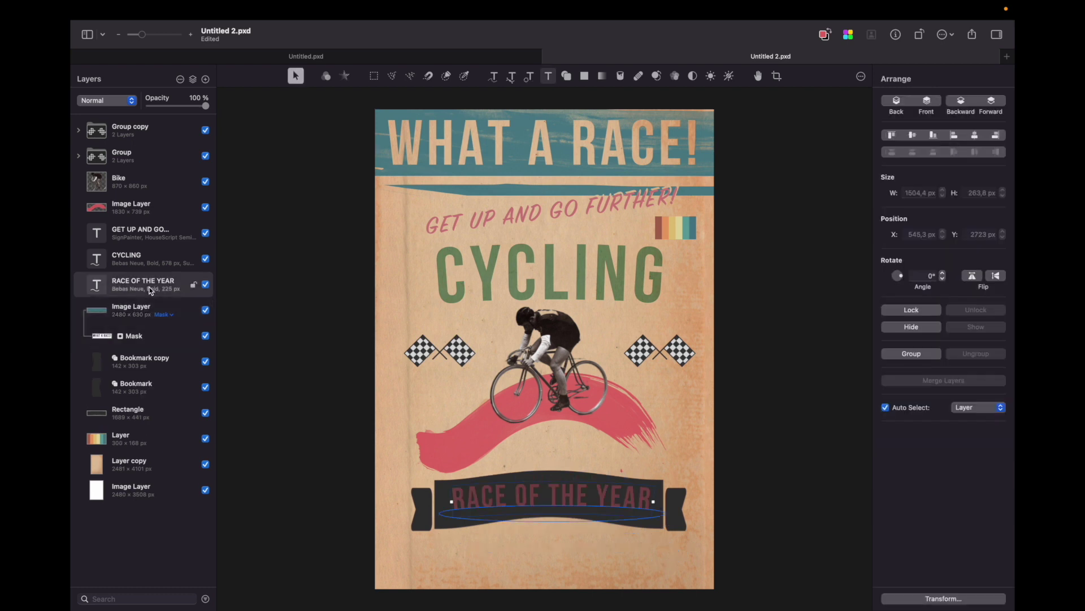
pyautogui.click(191, 10)
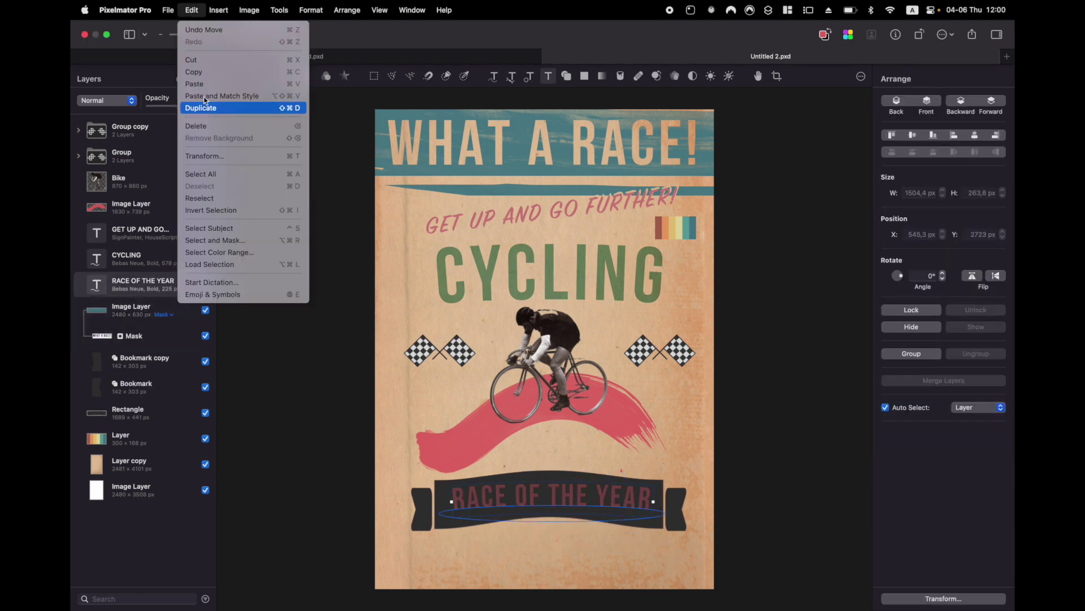
pyautogui.click(226, 264)
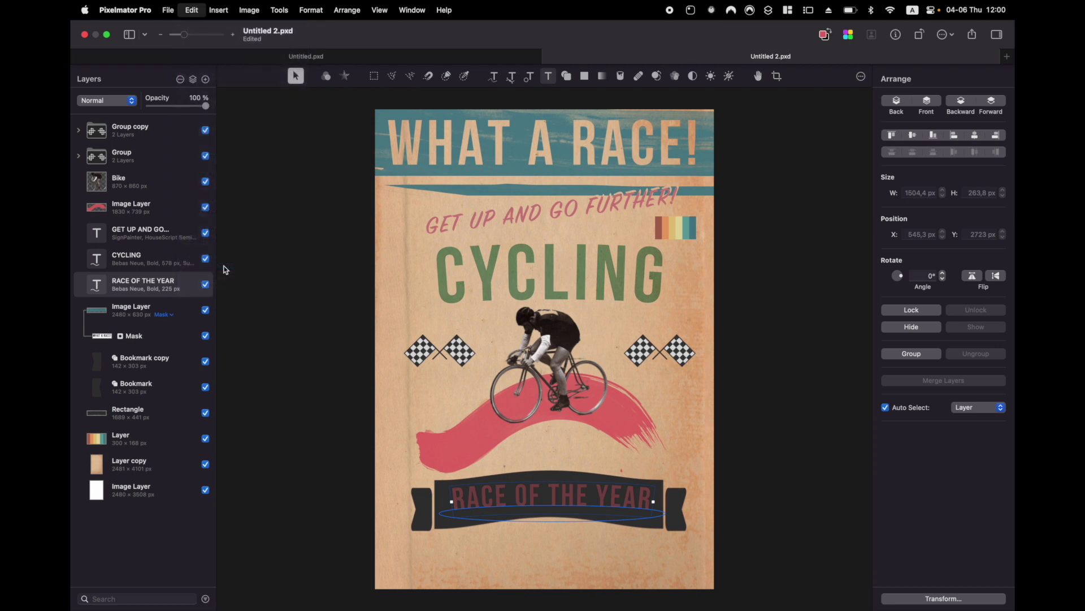
pyautogui.click(157, 413)
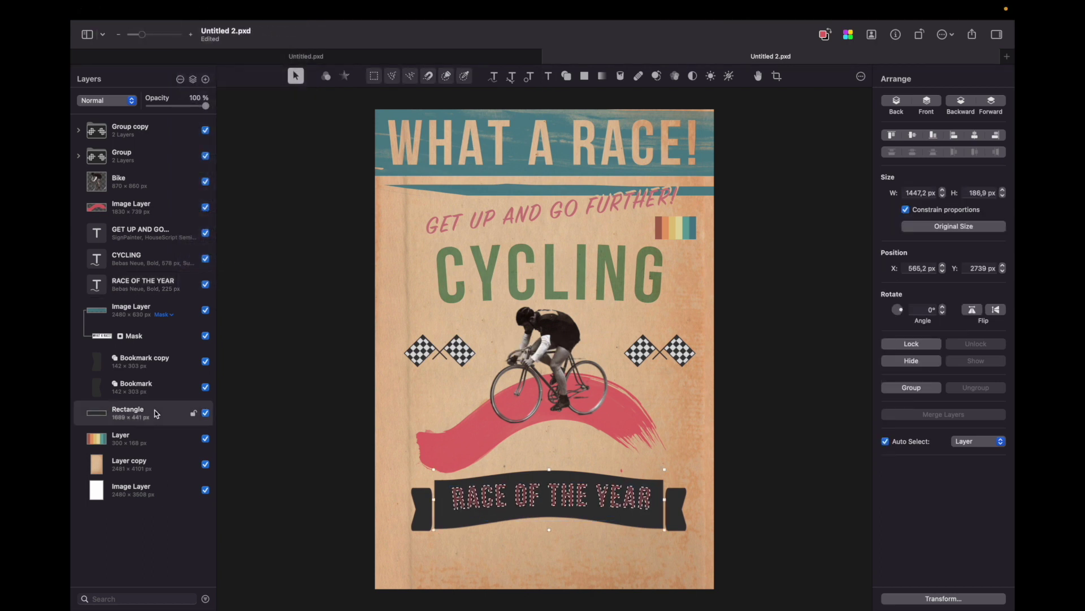
pyautogui.rightClick(157, 413)
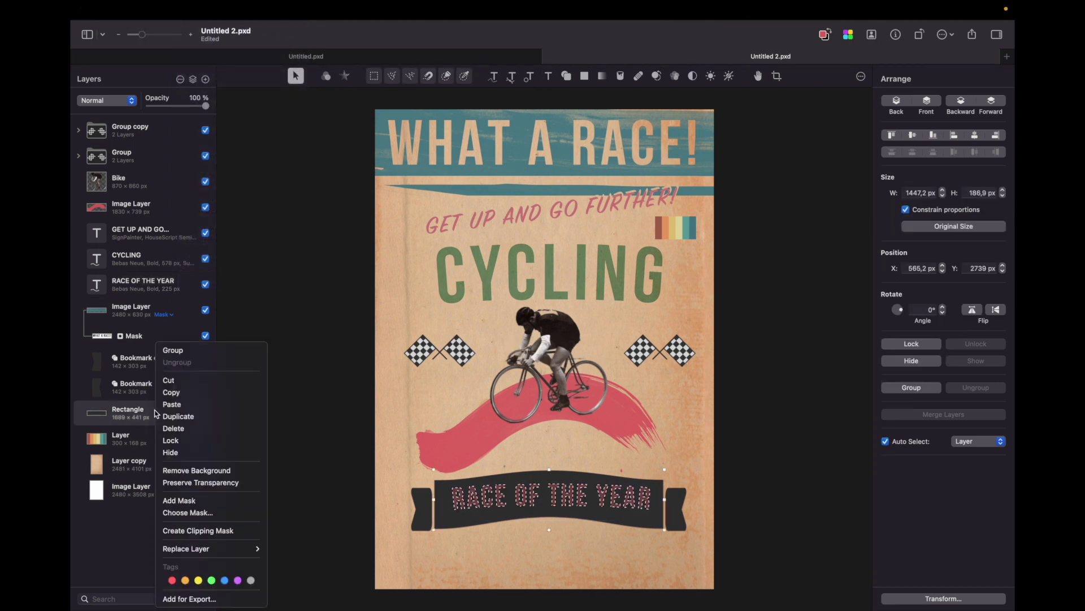
pyautogui.keyDown('alt'); pyautogui.click(198, 501); pyautogui.keyUp('alt')
# Add the curved text 15TH JANUARY 1967 above the banner and place a 75 × 75 px rhombus at each end of it
pyautogui.click(530, 82)
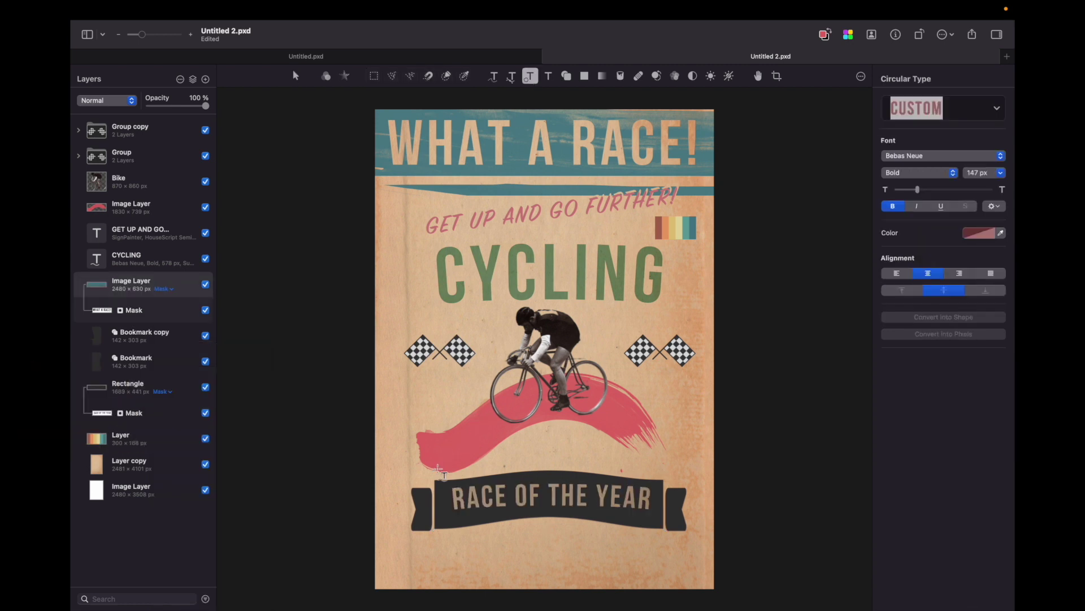
pyautogui.moveTo(479, 483); pyautogui.dragTo(687, 502)
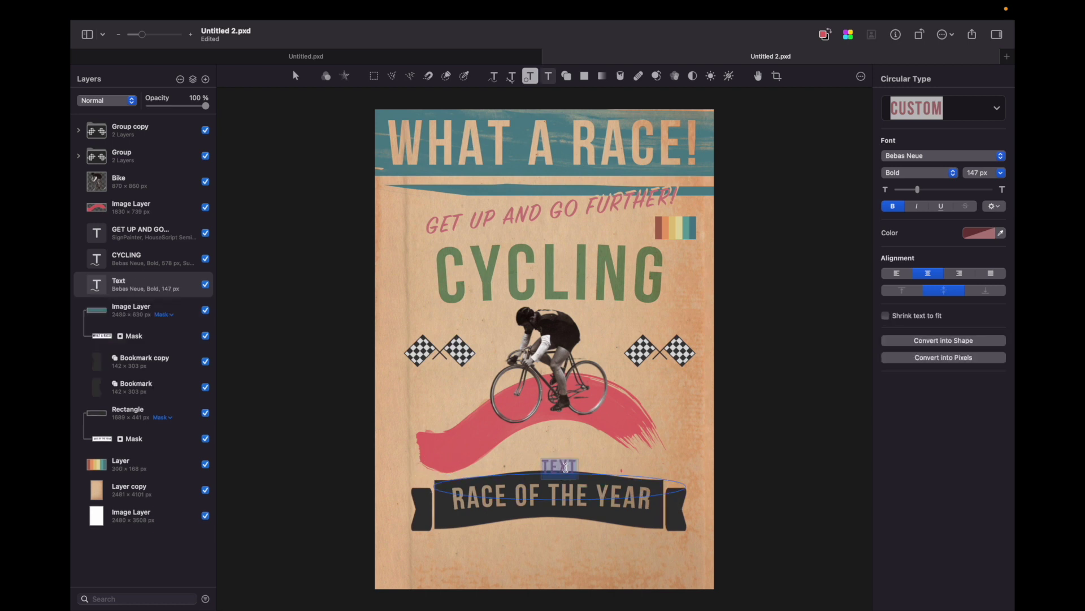
pyautogui.write('15TH JANUARY 1967')
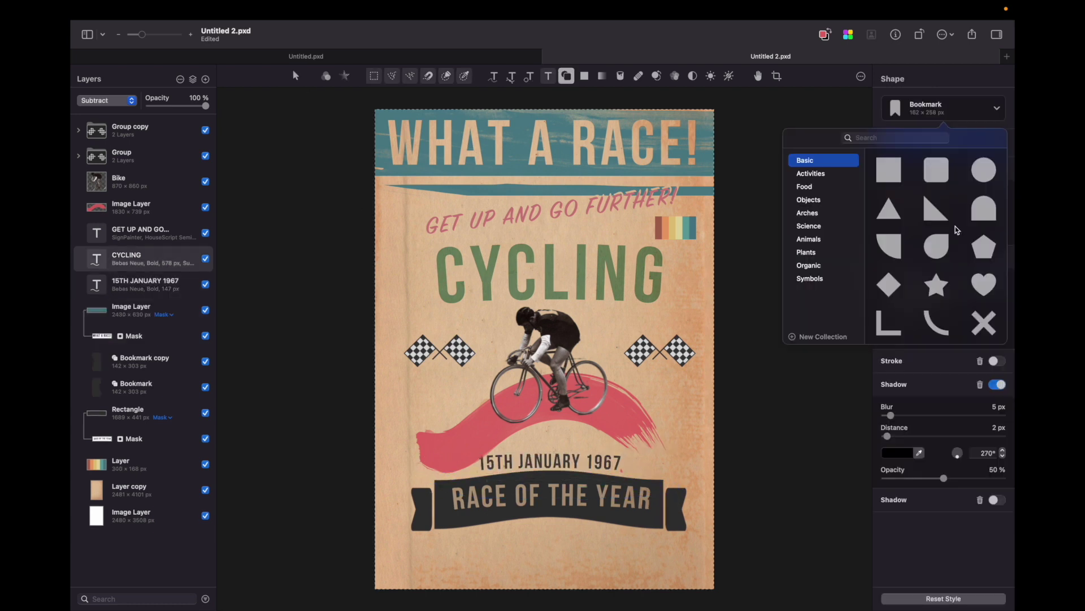
pyautogui.click(896, 287)
pyautogui.moveTo(631, 459); pyautogui.dragTo(640, 469)
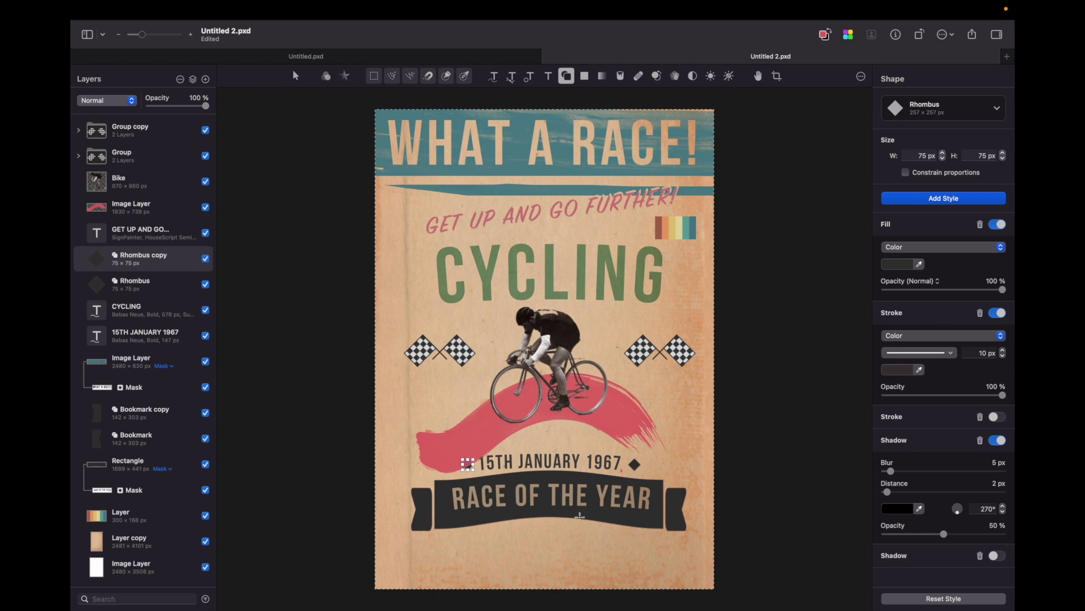
# Paint a teal arched band about 2480 × 606 px across the poster's bottom on a new topmost layer
pyautogui.click(206, 81)
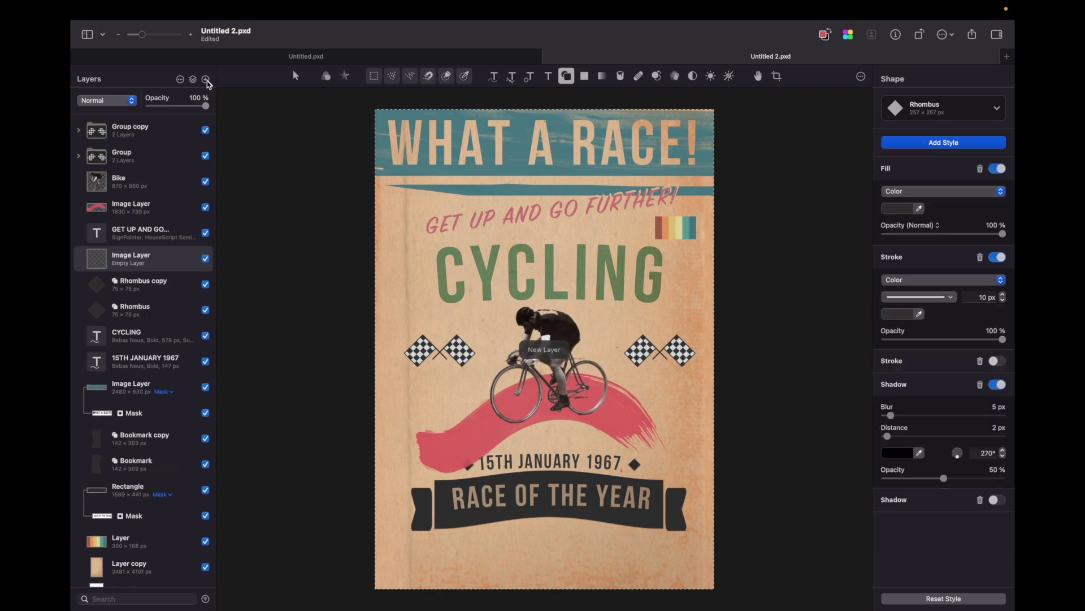
pyautogui.moveTo(161, 259); pyautogui.dragTo(164, 124)
pyautogui.press('b')
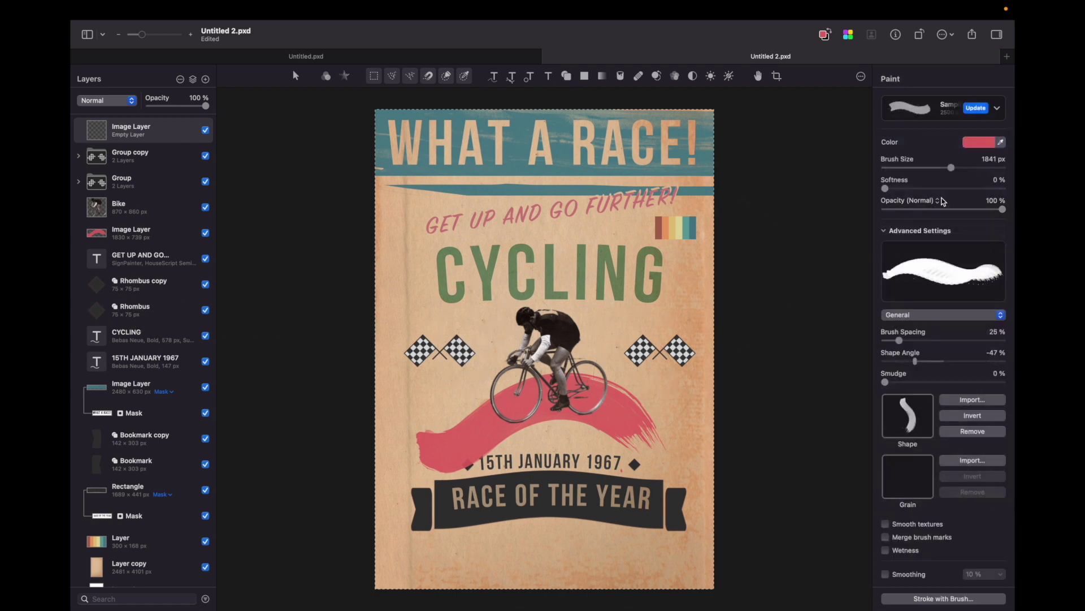
pyautogui.click(920, 111)
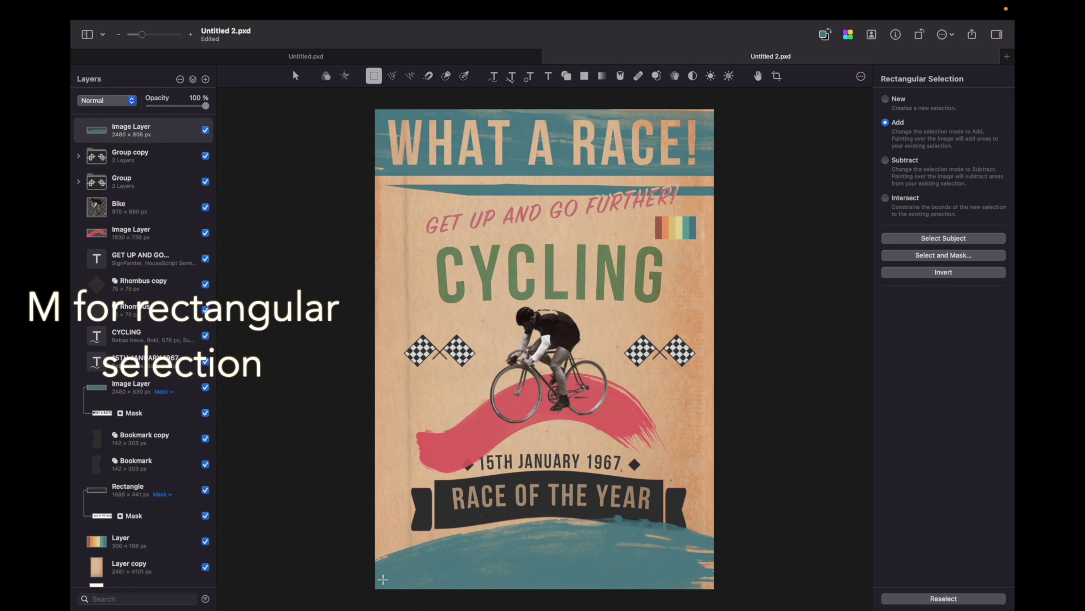
# Delete a thin full-width horizontal strip from the lower part of the bottom teal band
pyautogui.moveTo(371, 572)
pyautogui.mouseDown()
pyautogui.moveTo(390, 582)
pyautogui.moveTo(718, 581)
pyautogui.mouseUp()
pyautogui.press('Delete')
pyautogui.press('super+d')
# Add the text CAN YOU MAKE IT? across the bottom teal band and cut the lettering out of the band with a mask
pyautogui.click(548, 76)
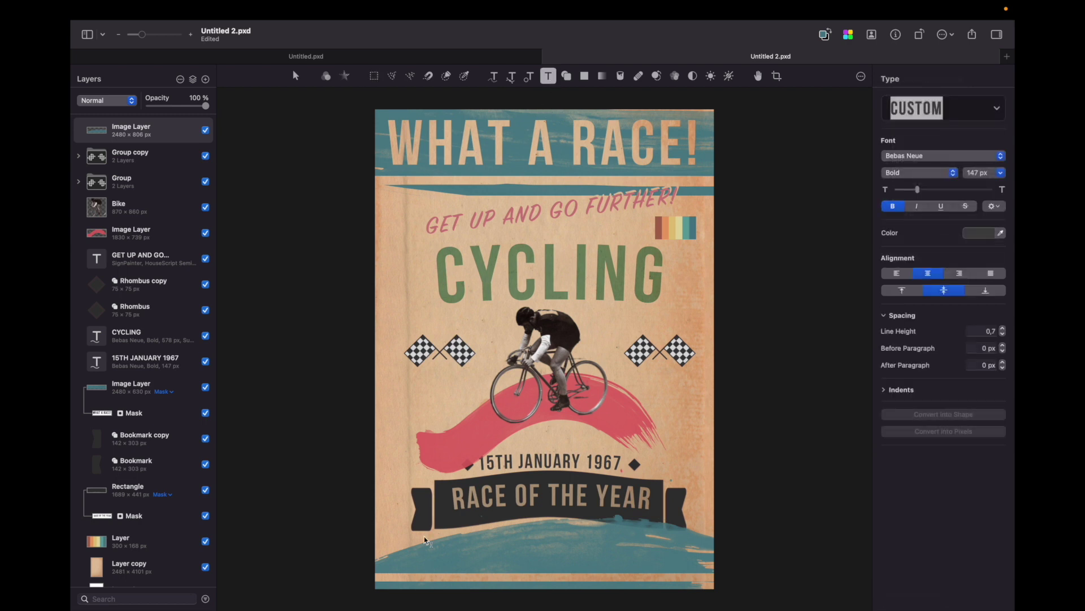
pyautogui.moveTo(404, 534); pyautogui.dragTo(678, 569)
pyautogui.write('CAN YOU MAKE IT?')
pyautogui.press('Escape')
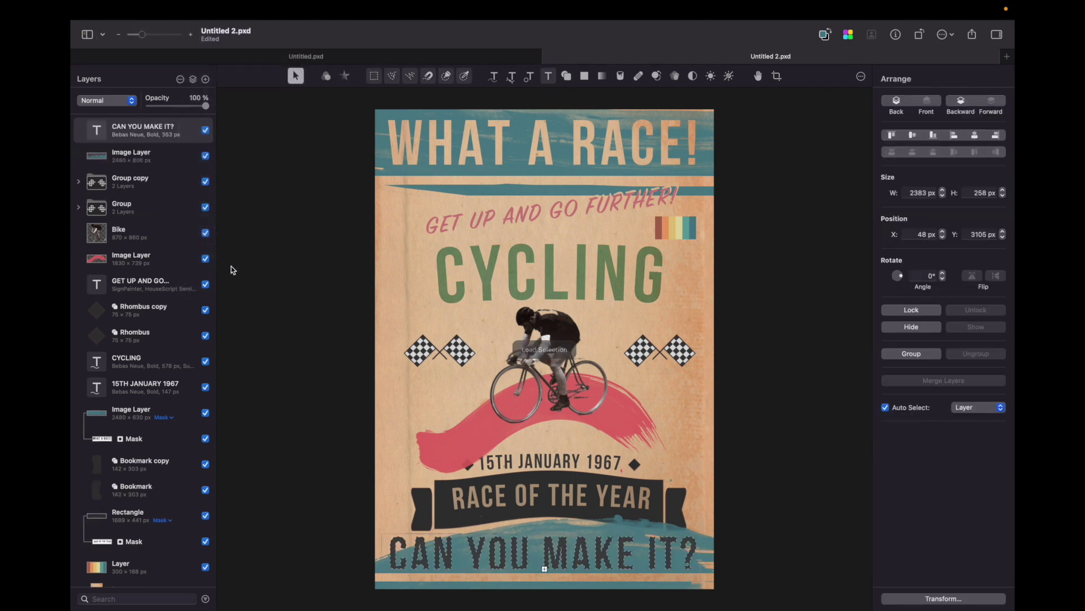
pyautogui.click(141, 161)
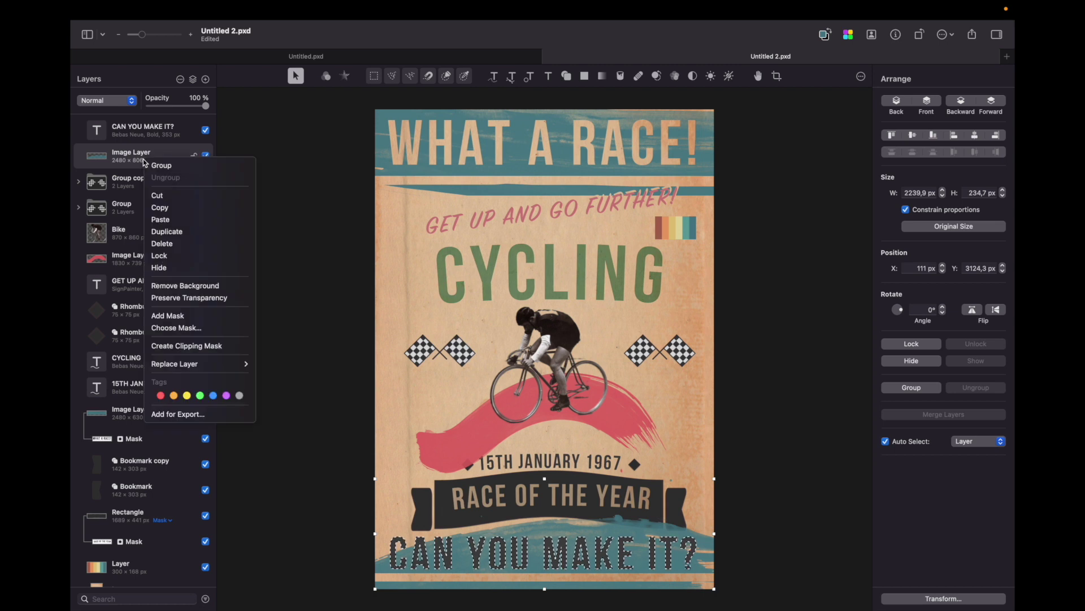
pyautogui.click(187, 346)
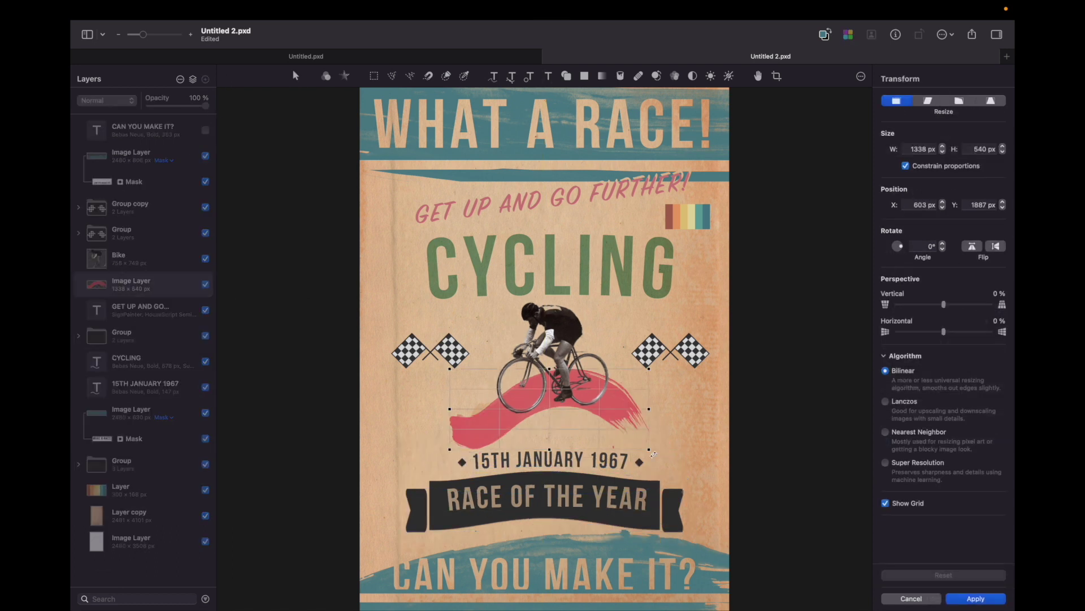
# Scale the cyclist down to 758 × 749 px with its red stroke, and shrink both flag groups closer to the cyclist
pyautogui.moveTo(645, 407); pyautogui.dragTo(625, 403)
pyautogui.press('Return')
pyautogui.click(141, 207)
pyautogui.keyDown('shift'); pyautogui.click(148, 233); pyautogui.keyUp('shift')
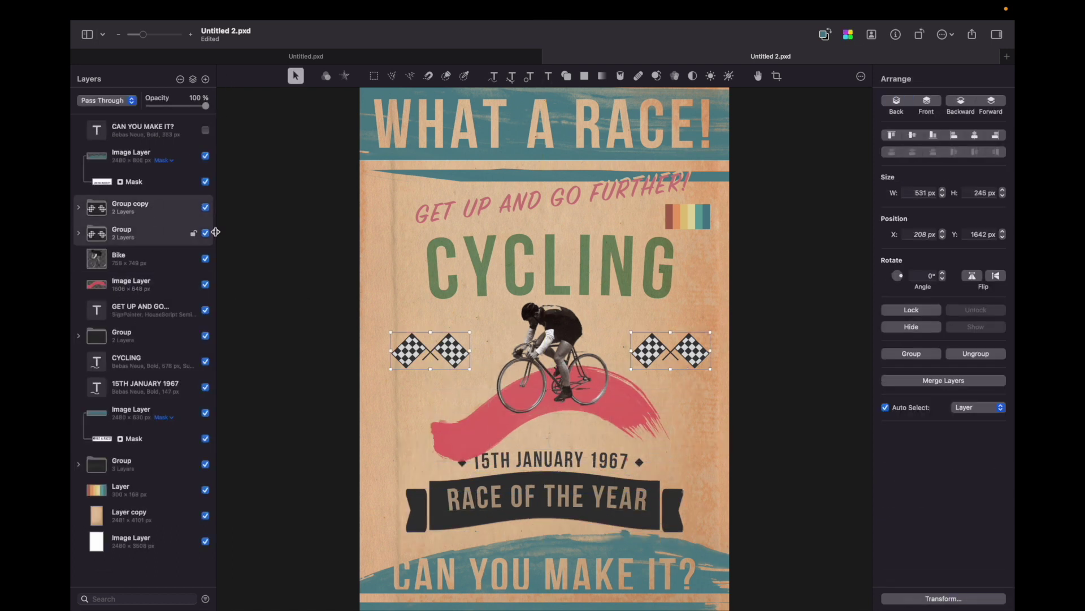
pyautogui.press('super+t')
pyautogui.moveTo(392, 334); pyautogui.dragTo(466, 351)
pyautogui.press('Return')
# Resize the red brush stroke to 1606 × 689 px and hide the colour palette layer
pyautogui.press('Return')
pyautogui.click(195, 333)
pyautogui.click(189, 283)
pyautogui.press('super+t')
pyautogui.moveTo(673, 365); pyautogui.dragTo(675, 380)
pyautogui.press('Return')
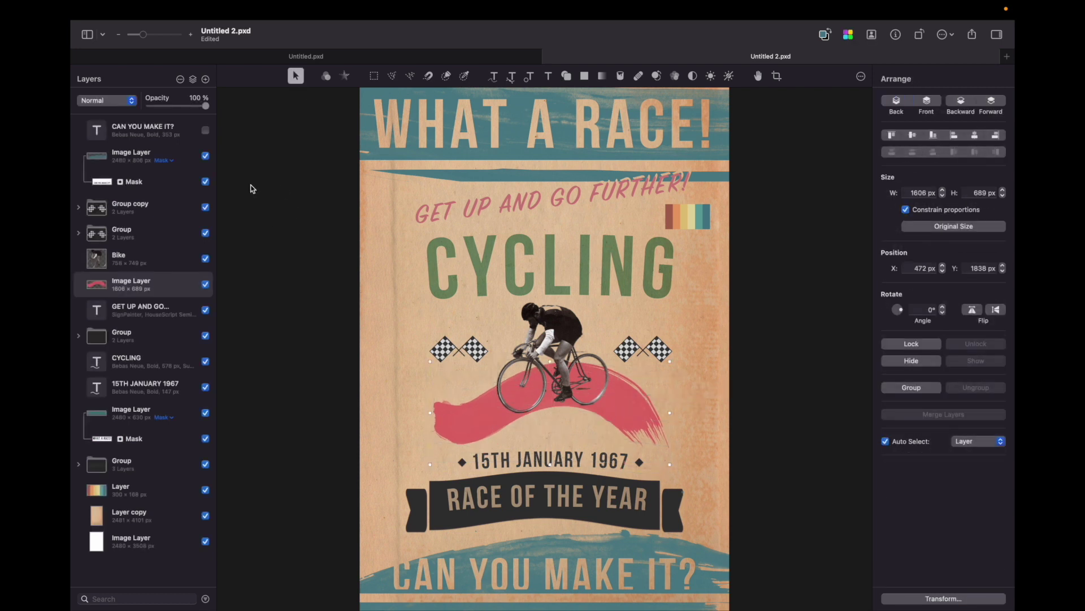
pyautogui.click(206, 489)
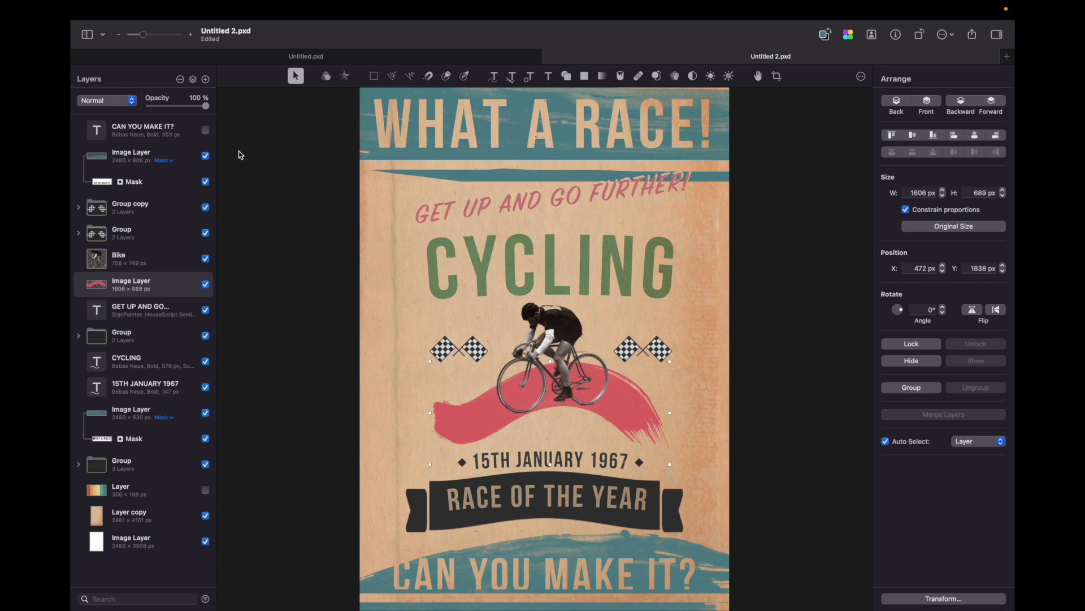
# Set both painted bands and the red stroke to Multiply, and both flag groups to Darken
pyautogui.click(189, 176)
pyautogui.scroll(-1, 189, 175)
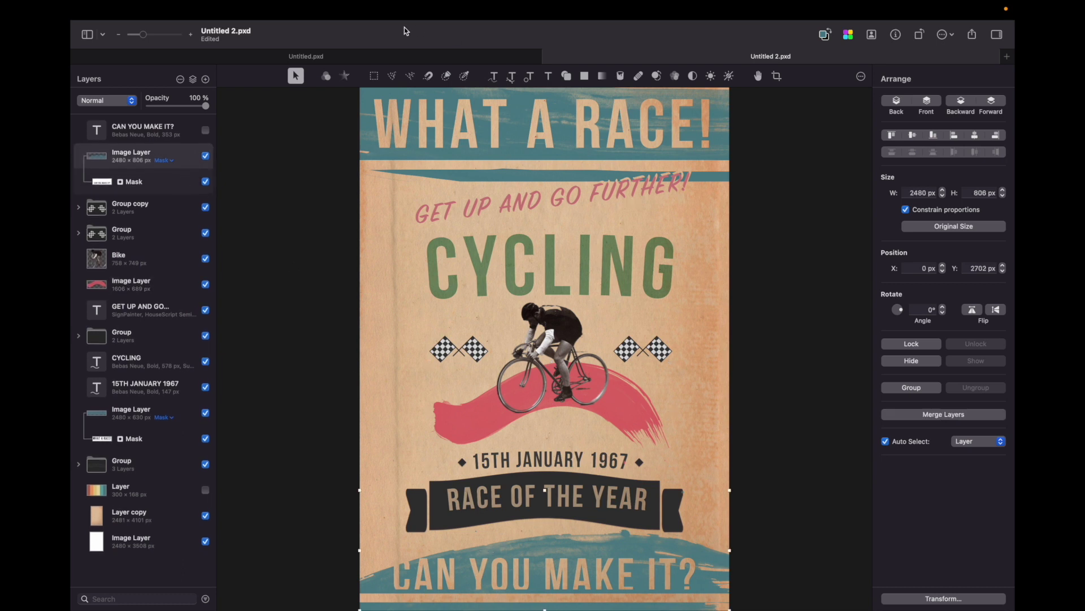
pyautogui.click(105, 102)
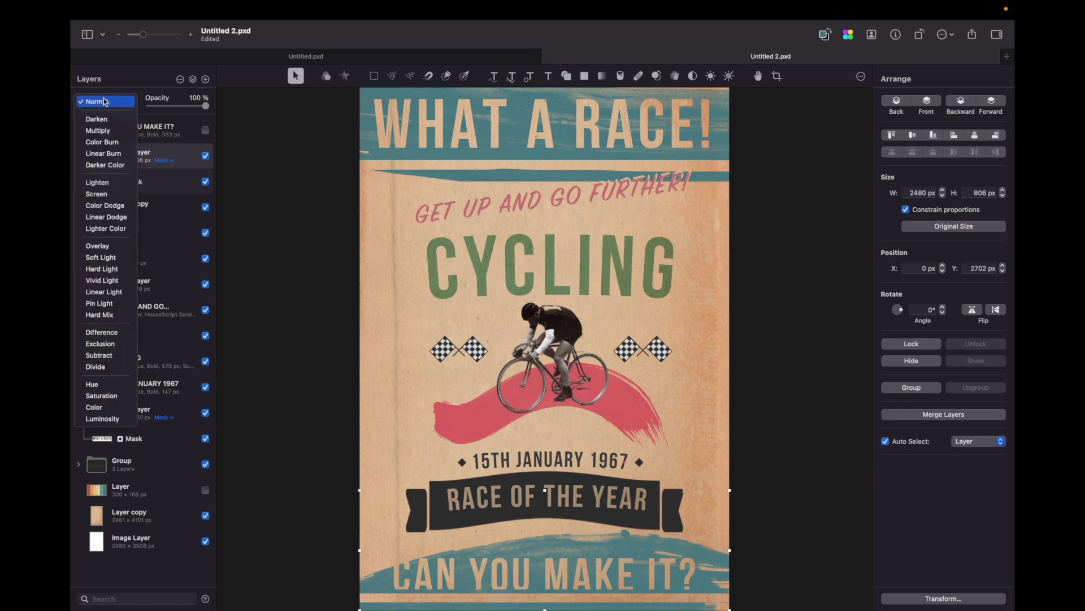
pyautogui.click(111, 131)
pyautogui.click(192, 283)
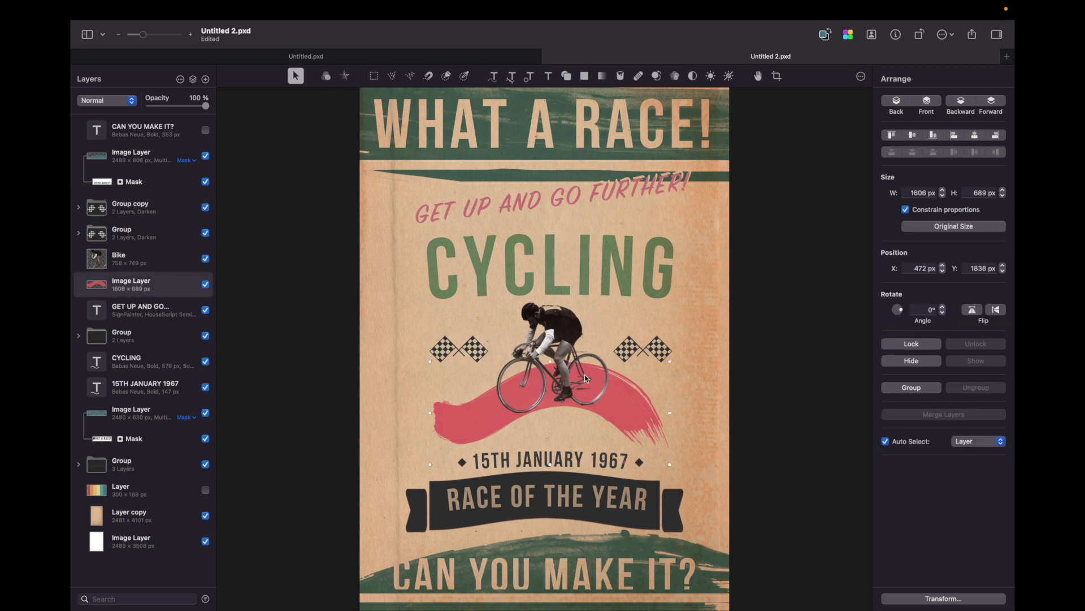
# Add a new layer above all others and convert it into a color adjustments layer
pyautogui.click(326, 76)
pyautogui.click(206, 79)
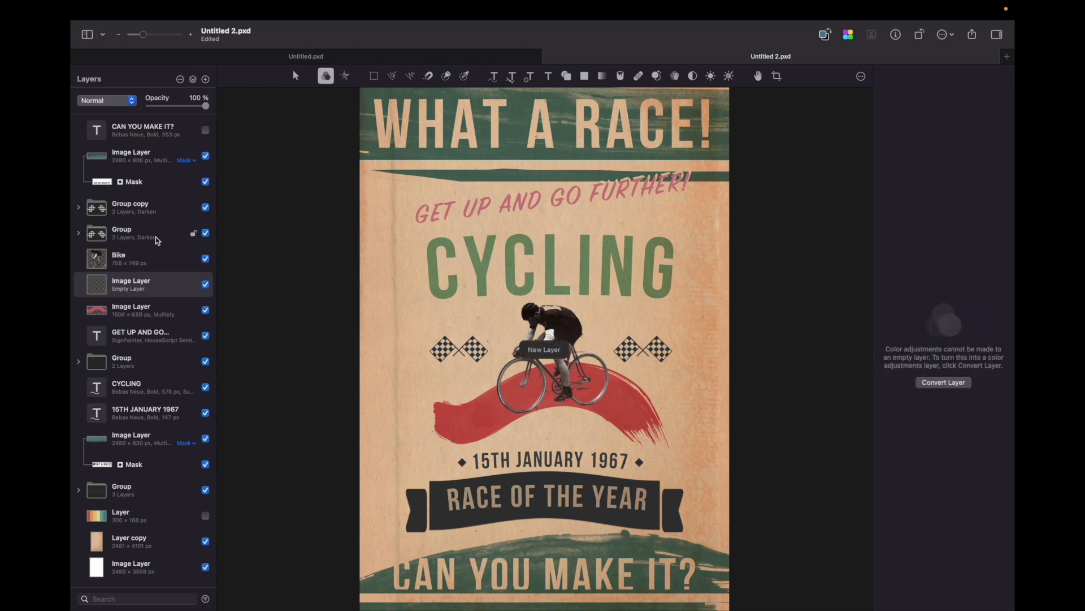
pyautogui.moveTo(148, 279); pyautogui.dragTo(148, 134)
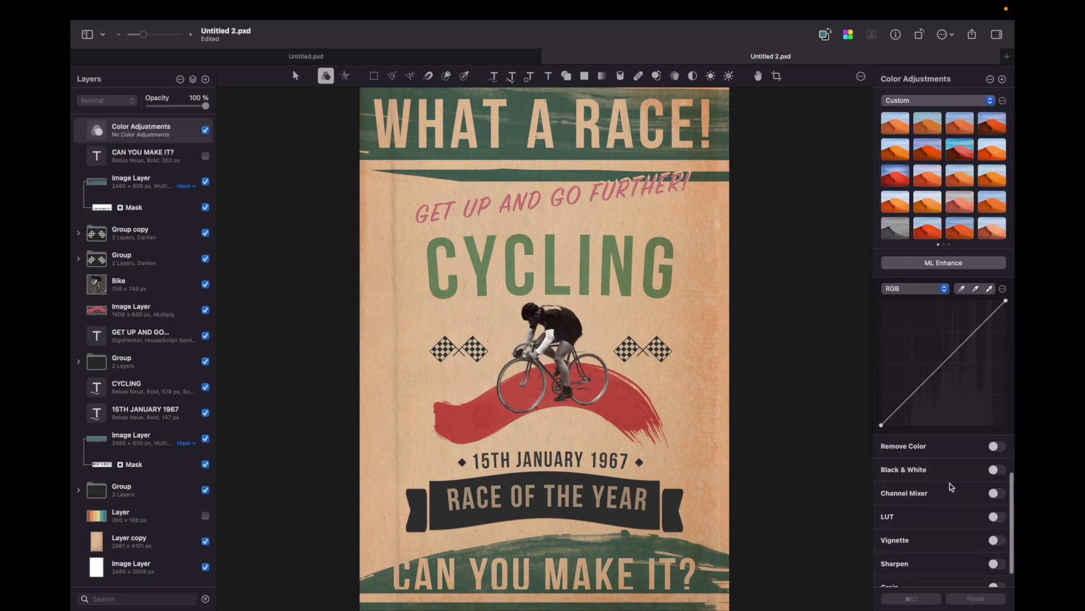
pyautogui.scroll(-4, 952, 484)
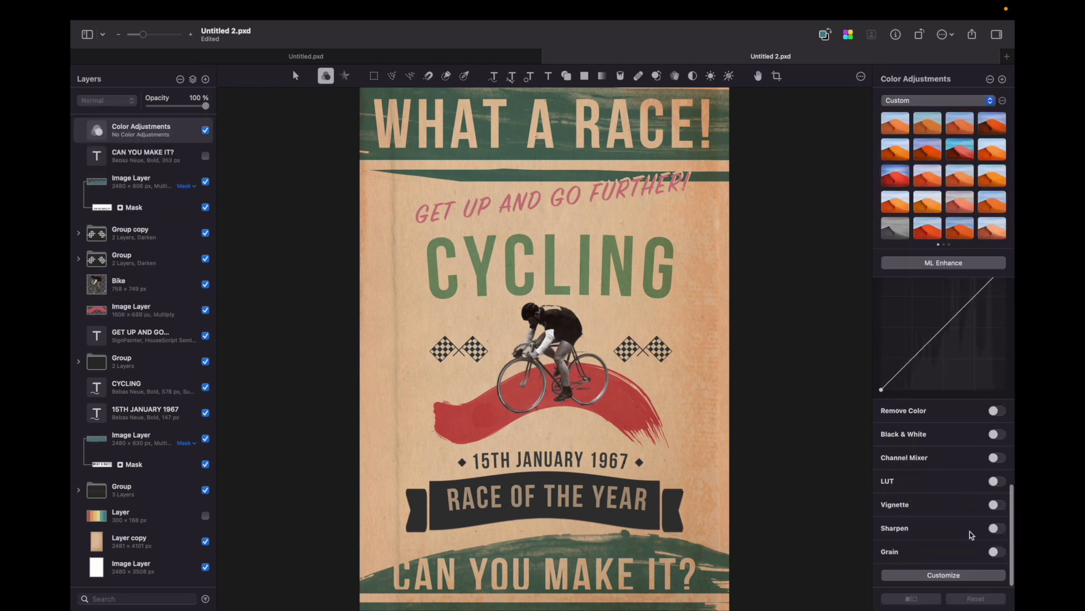
# Add grain with a size of 27% to the color adjustments layer, and select the aged paper layer for color adjustment
pyautogui.click(996, 550)
pyautogui.moveTo(908, 533); pyautogui.dragTo(900, 534)
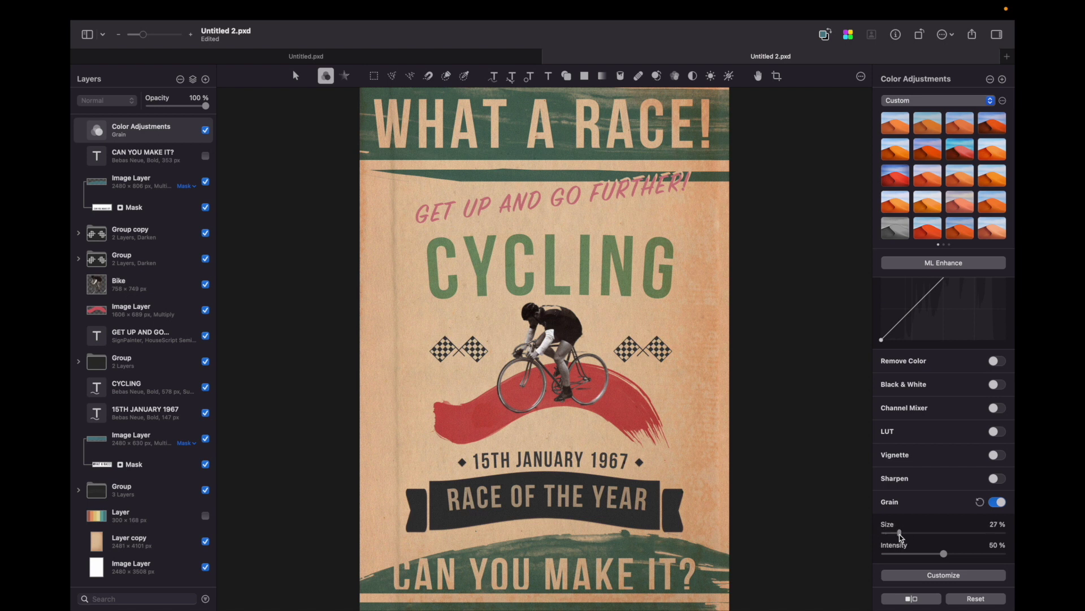
pyautogui.click(161, 544)
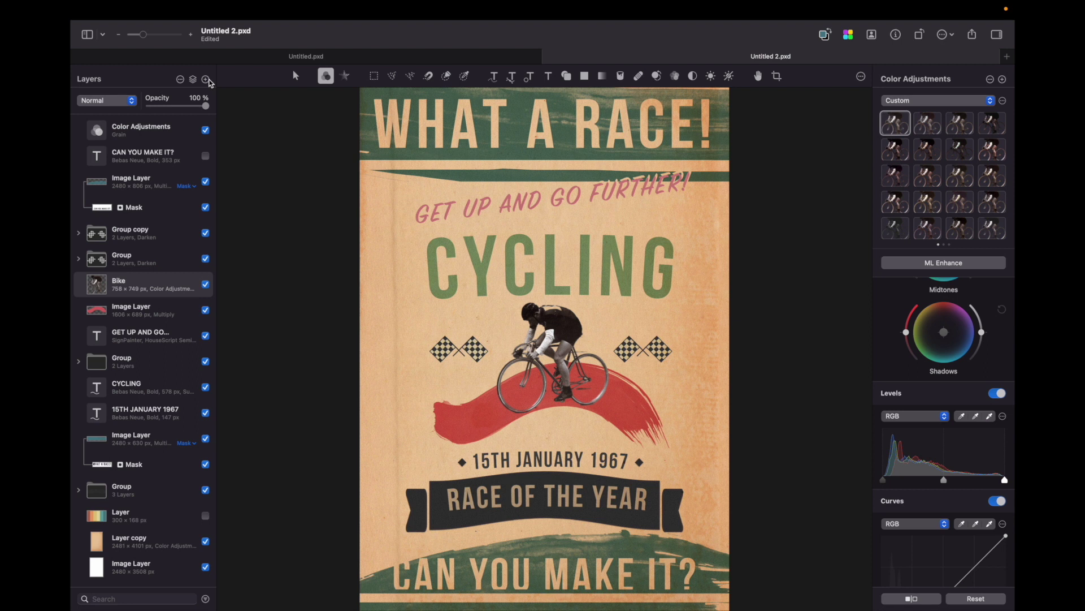
# Add a new layer on top and set up the fourth Messy Grunge paintbrush at 27% opacity
pyautogui.click(207, 79)
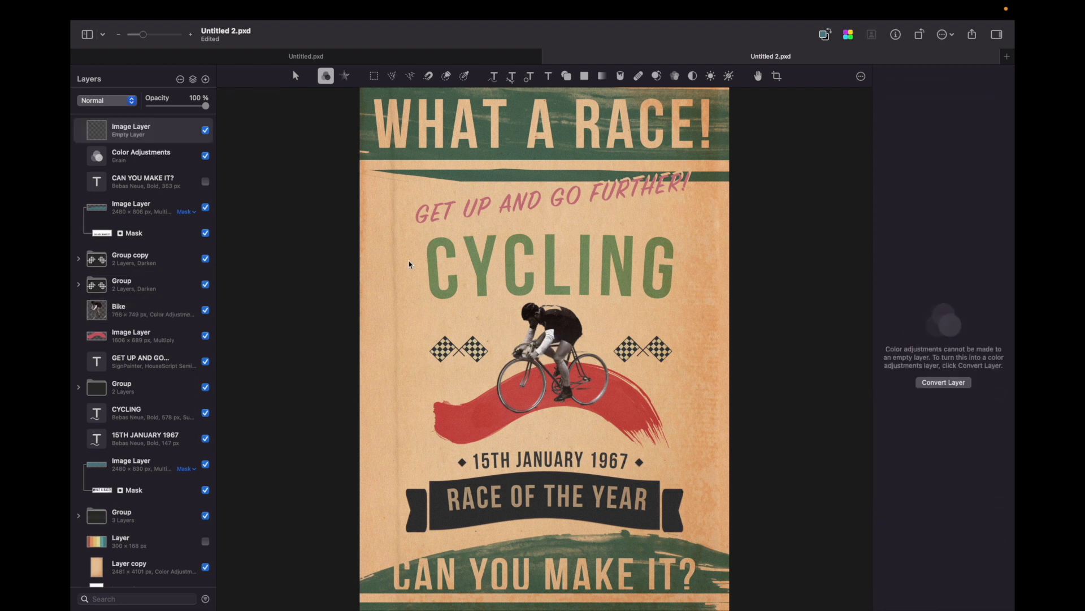
pyautogui.press('b')
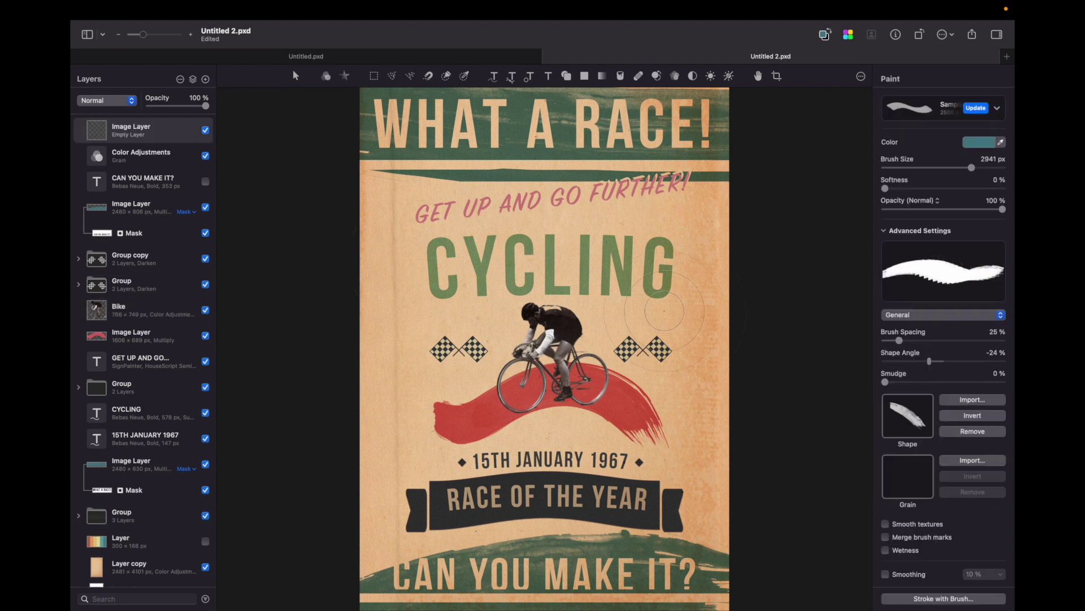
pyautogui.click(930, 110)
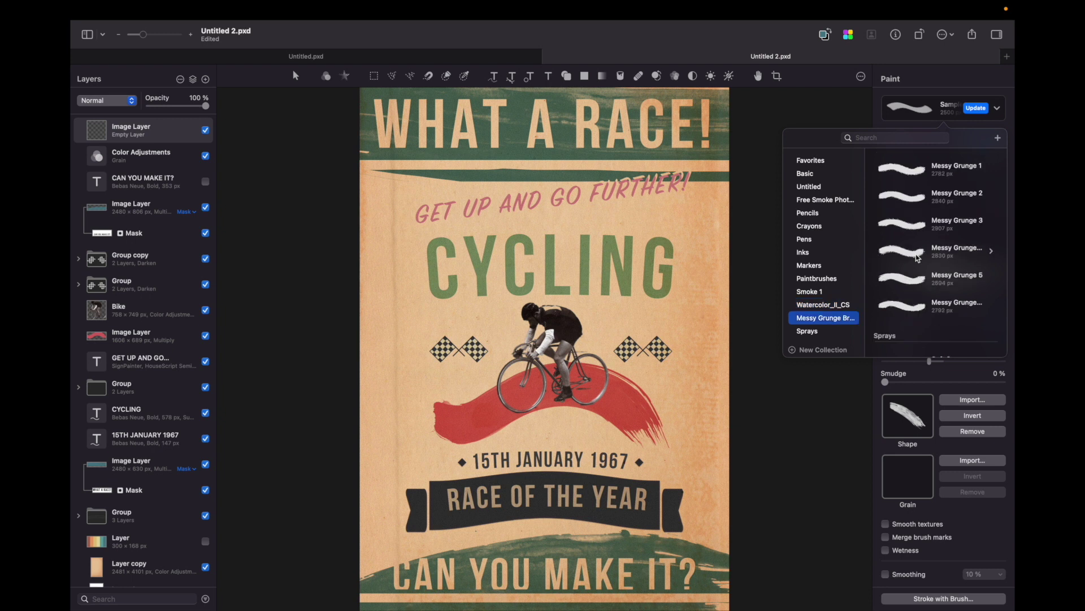
pyautogui.click(917, 257)
pyautogui.moveTo(962, 209); pyautogui.dragTo(916, 209)
# Stamp white grunge texture along the poster's right edge, undoing the first attempts and reducing the brush size before stamping again
pyautogui.click(763, 247)
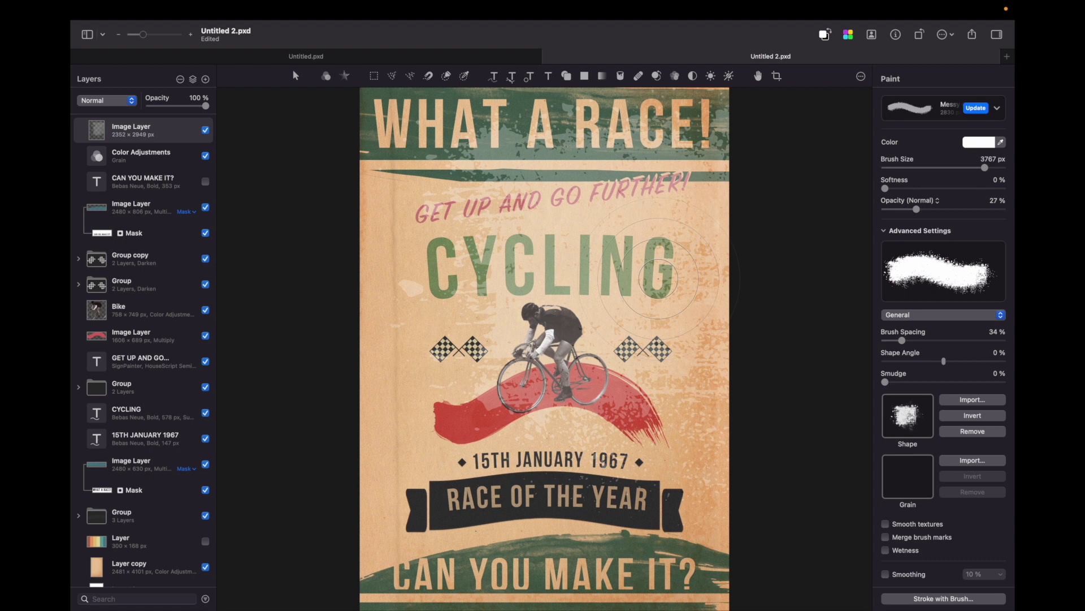
pyautogui.press('super+z')
pyautogui.click(751, 455)
pyautogui.press('super+z')
pyautogui.press('[')
pyautogui.press('[')
pyautogui.press('[')
pyautogui.click(812, 419)
# Try fainter texture with another Messy Grunge brush at 13% opacity and 370% spacing, undo unwanted marks, and select the aged paper layer
pyautogui.click(940, 116)
pyautogui.click(908, 154)
pyautogui.moveTo(1002, 209); pyautogui.dragTo(904, 209)
pyautogui.click(436, 163)
pyautogui.press('super+z')
pyautogui.moveTo(893, 341); pyautogui.dragTo(951, 340)
pyautogui.press('super+z')
pyautogui.click(148, 567)
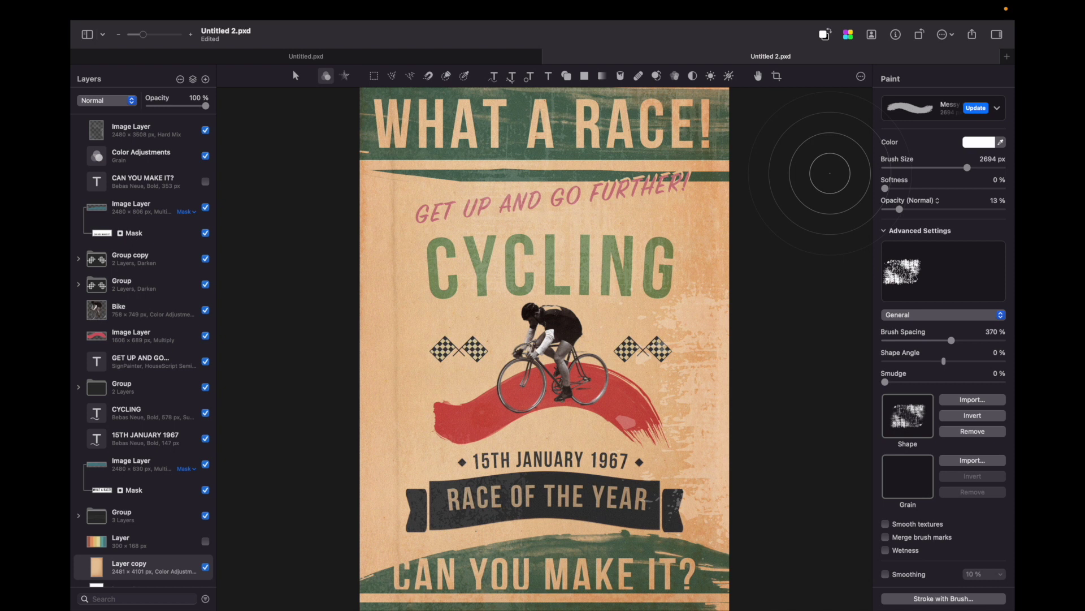